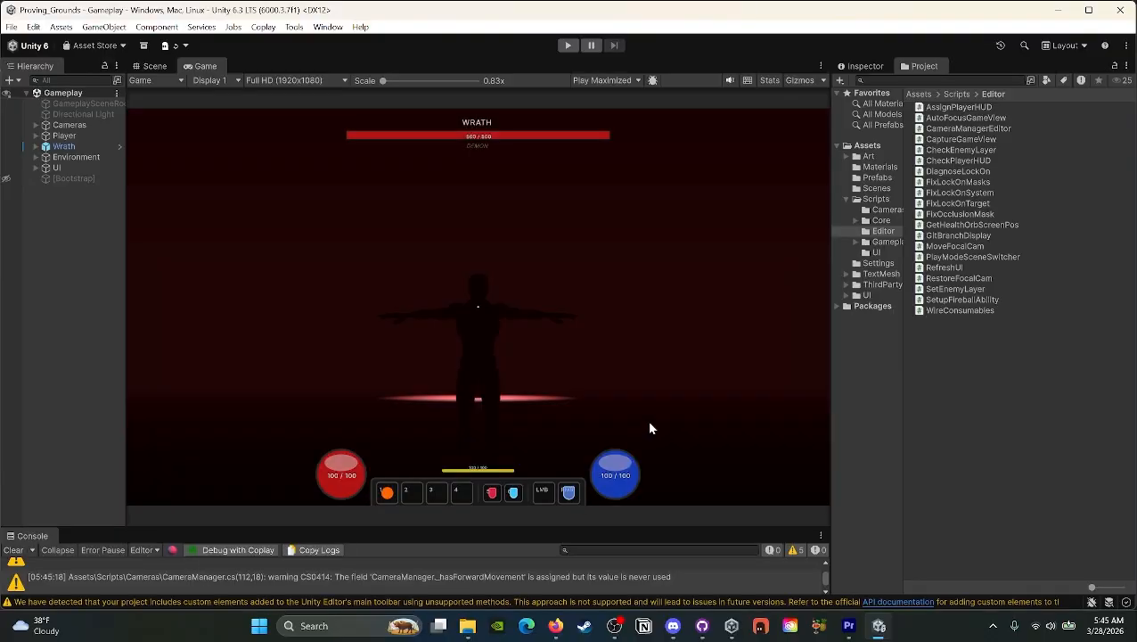
{"action": "key", "text": "d"}
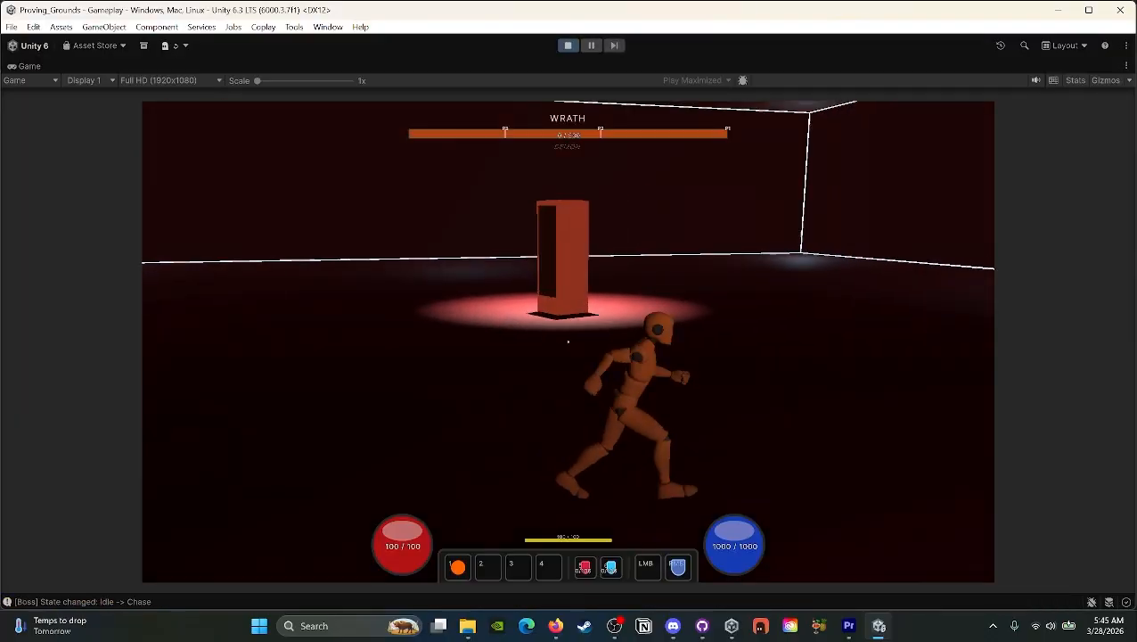
{"action": "key", "text": "space"}
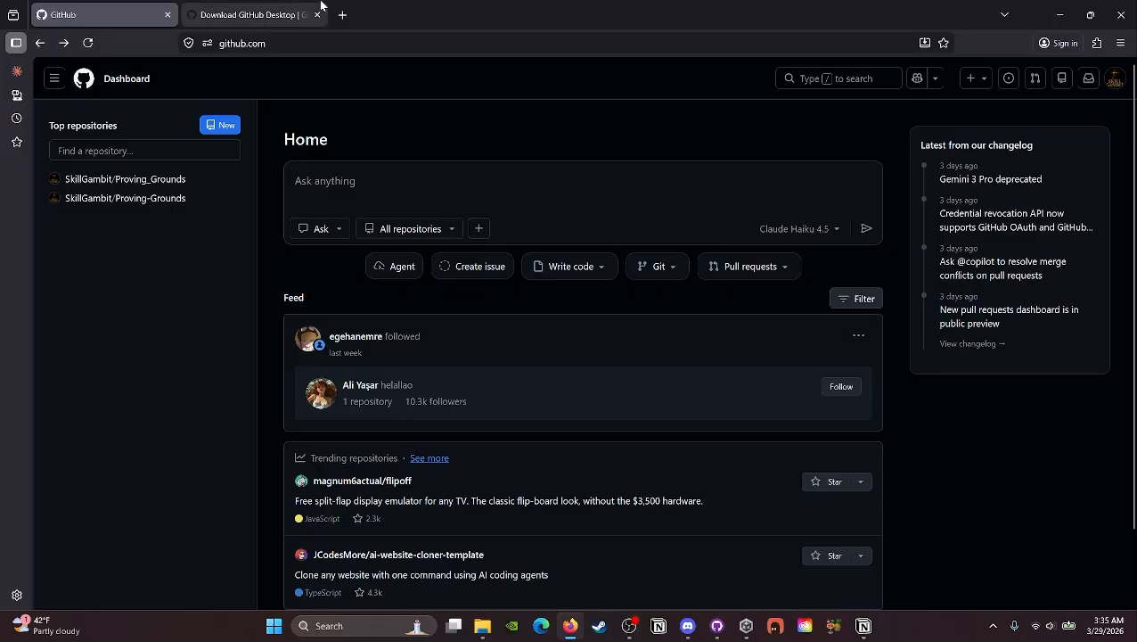
View the GitHub Desktop download page and its web address
{"action": "left_click", "coordinate": [254, 14]}
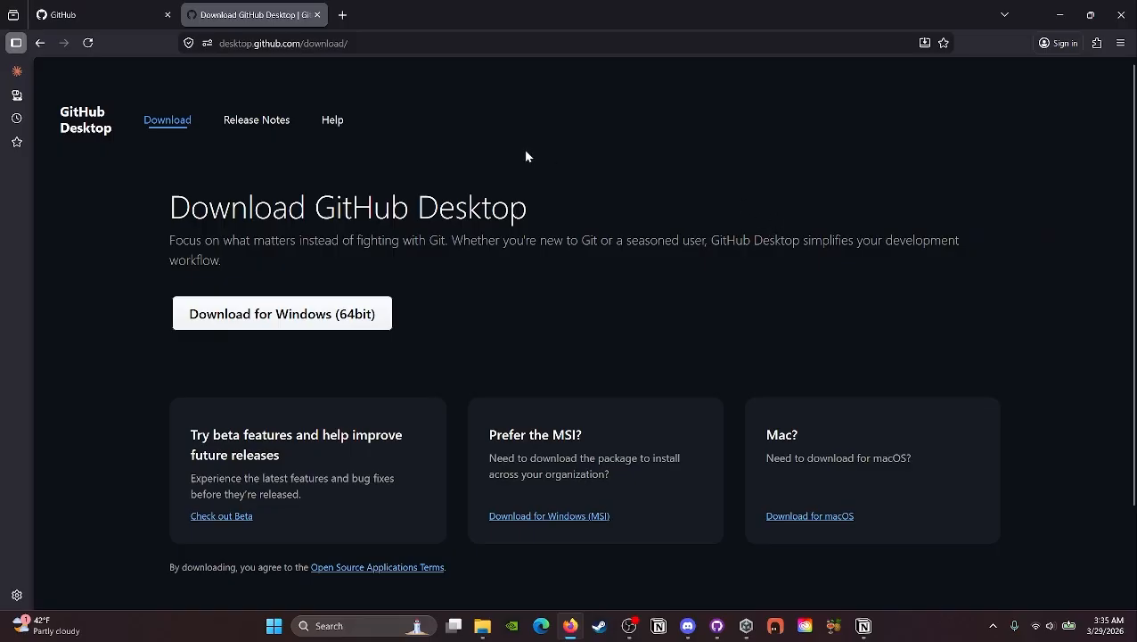
{"action": "key", "text": "ctrl+l"}
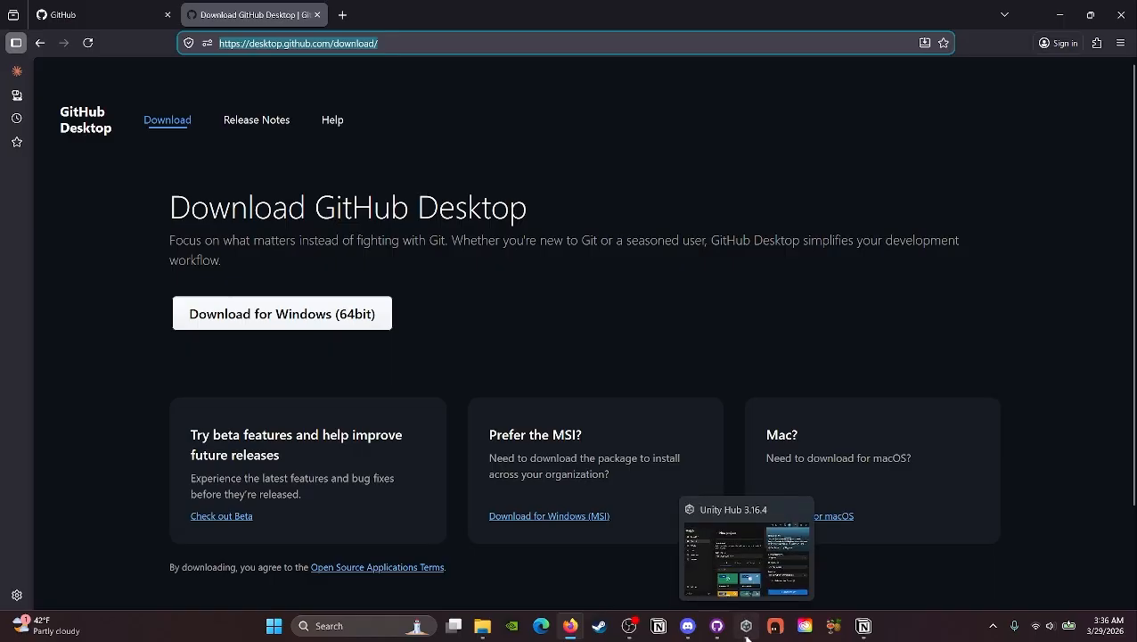
Switch to Unity Hub and set up a new Universal 3D project named GitHub+Unity+Git Desktop in the Documents\GitHub folder
{"action": "left_click", "coordinate": [747, 625]}
{"action": "left_click", "coordinate": [185, 194]}
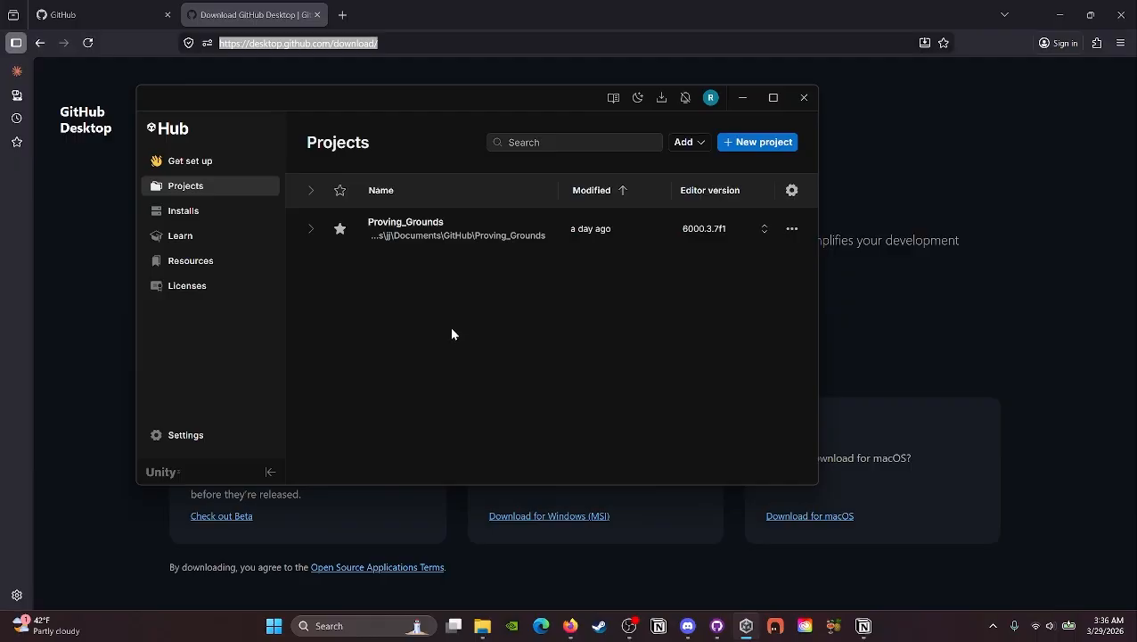
{"action": "left_click", "coordinate": [781, 145]}
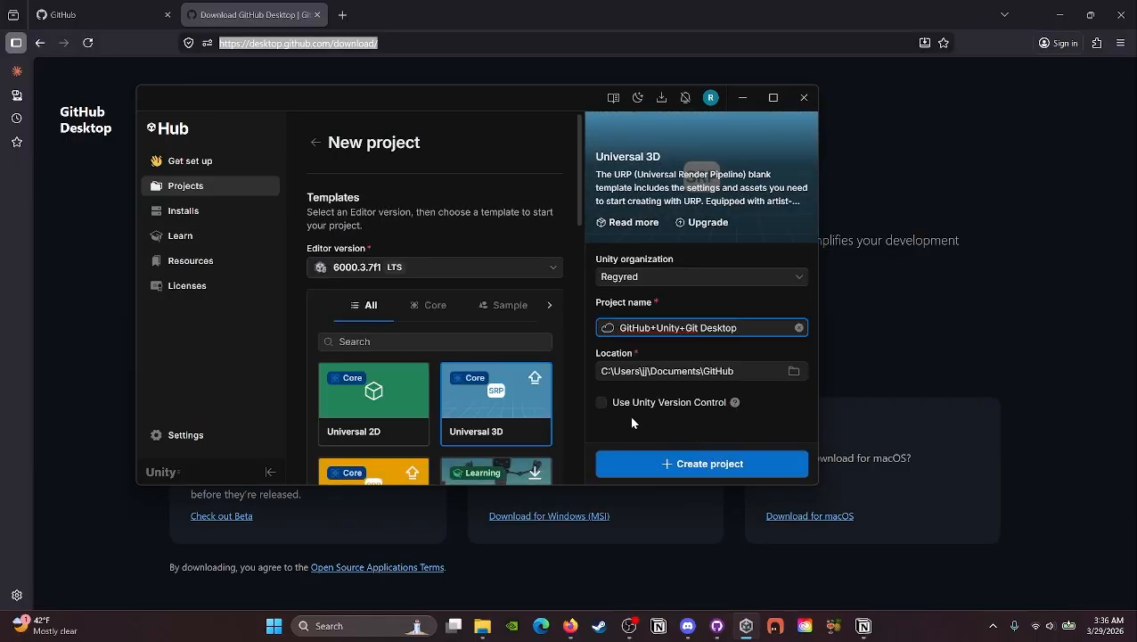
{"action": "left_click", "coordinate": [764, 390]}
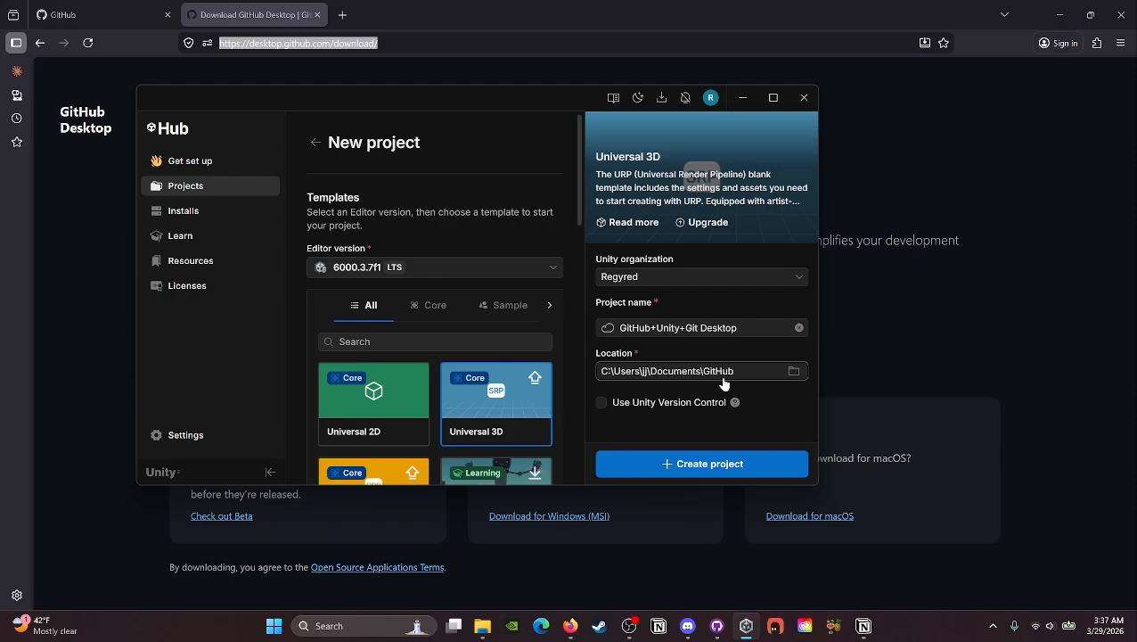
Switch to File Explorer and look through the Documents\GitHub folder and the Proving_Grounds project inside it
{"action": "left_click", "coordinate": [482, 625]}
{"action": "double_click", "coordinate": [184, 197]}
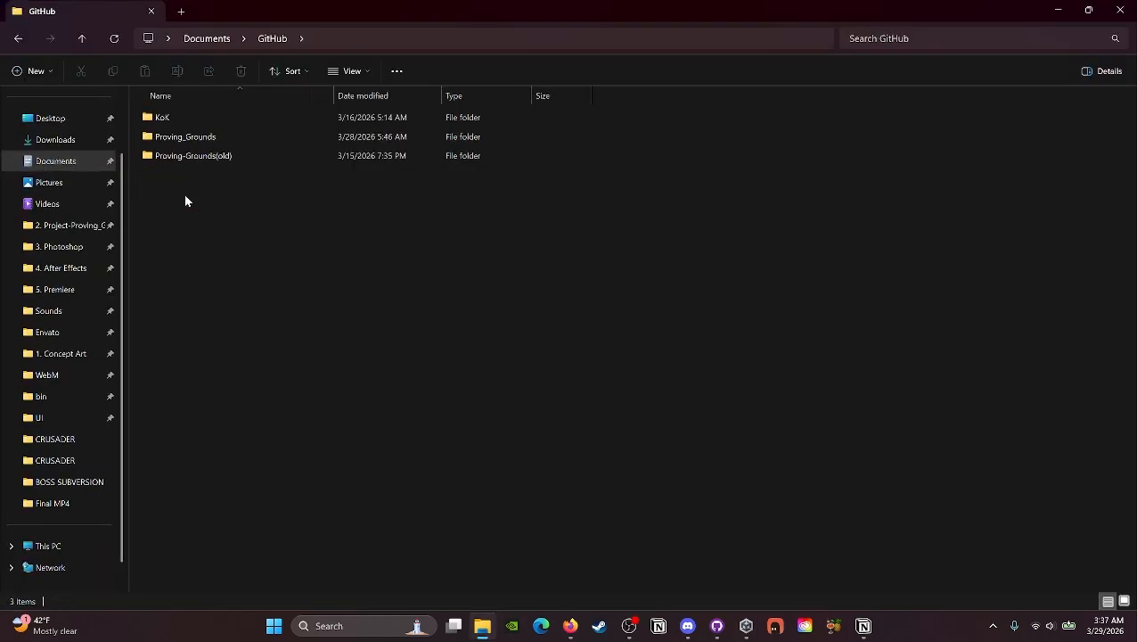
{"action": "double_click", "coordinate": [198, 142]}
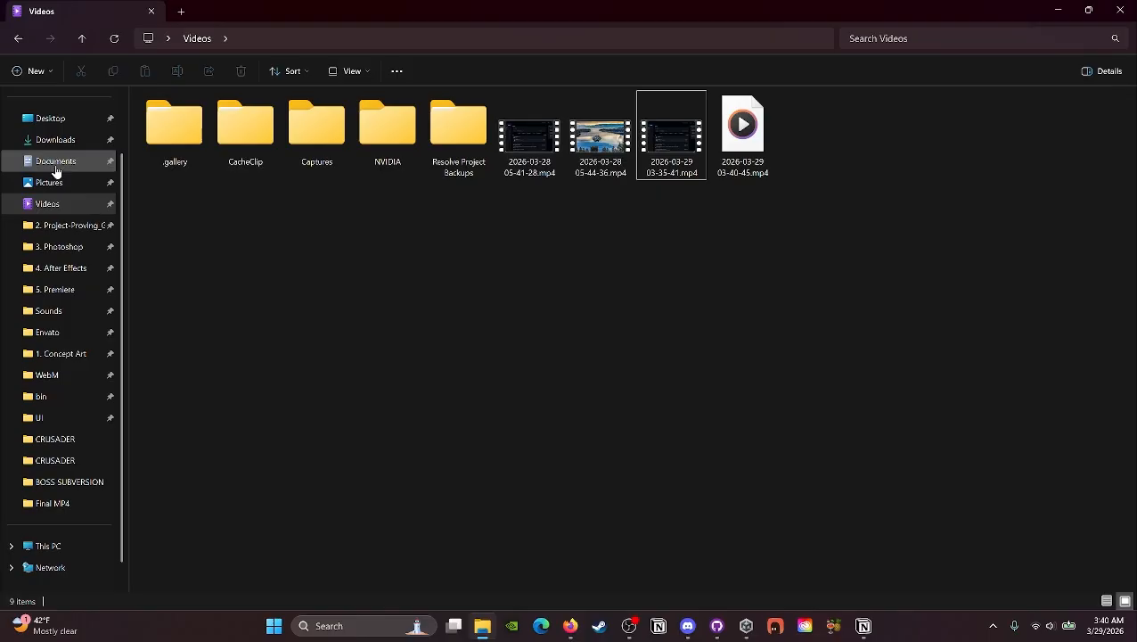
Open the GitHub+Unity+Git Desktop project folder inside Documents\GitHub
{"action": "left_click", "coordinate": [55, 166]}
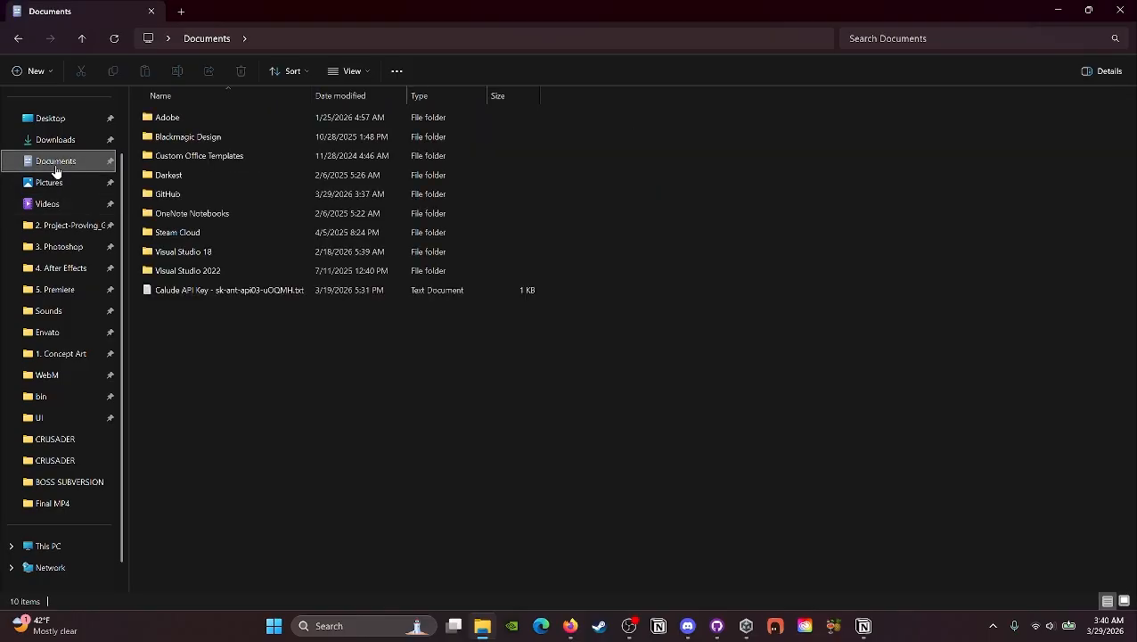
{"action": "double_click", "coordinate": [209, 193]}
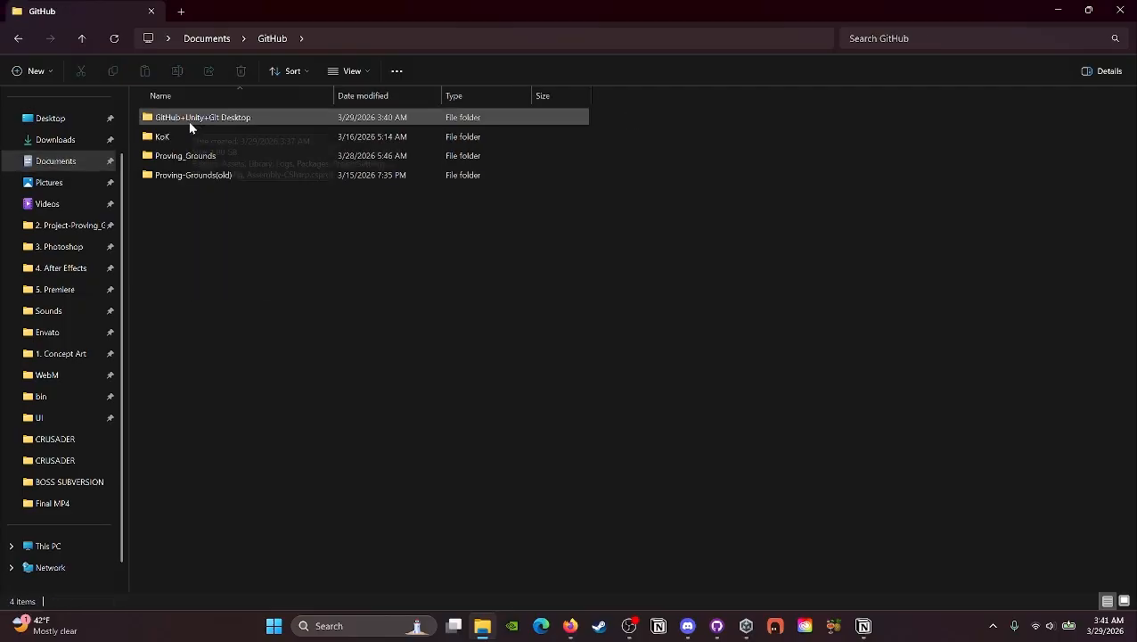
{"action": "double_click", "coordinate": [200, 120]}
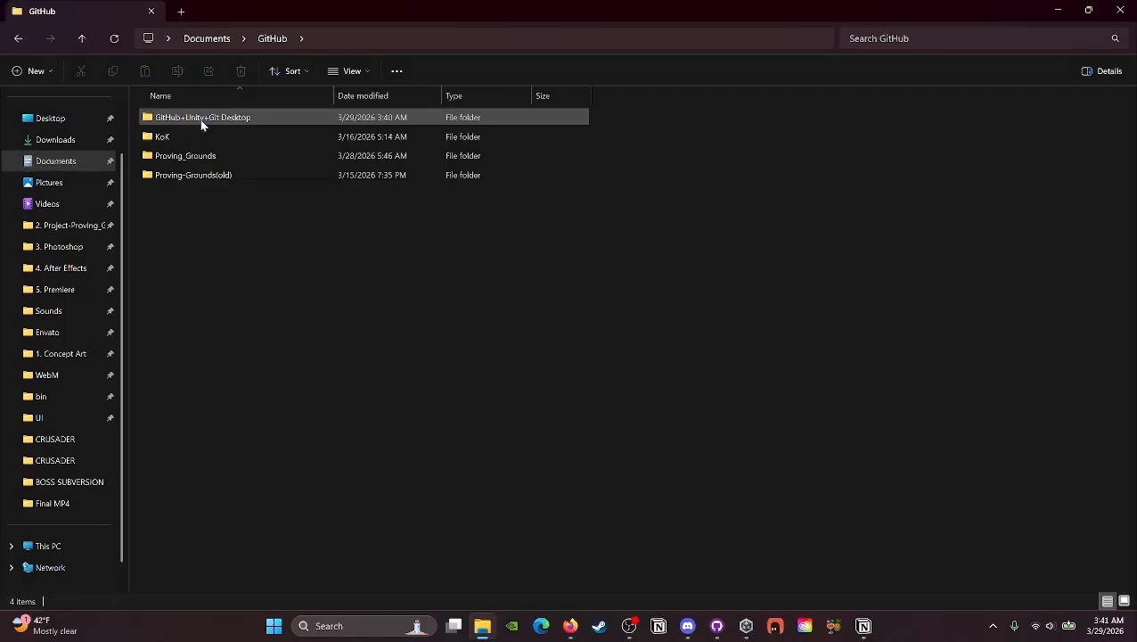
Create a text document in the project folder and name it .gitignore without the .txt extension, accepting the extension change
{"action": "right_click", "coordinate": [185, 328]}
{"action": "mouse_move", "coordinate": [243, 435]}
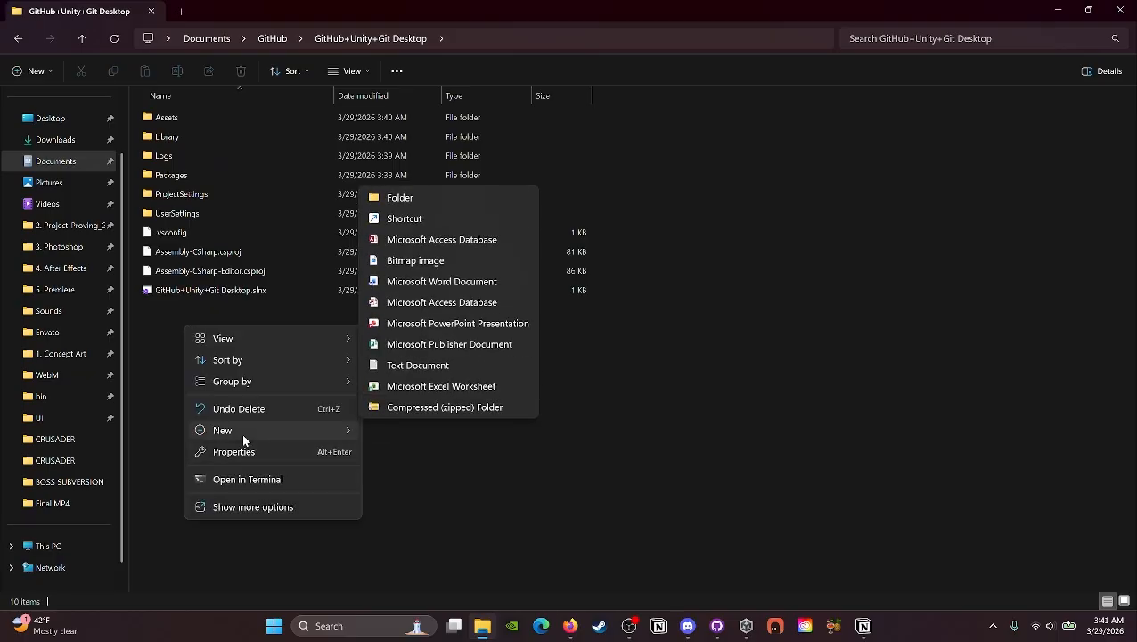
{"action": "left_click", "coordinate": [418, 365]}
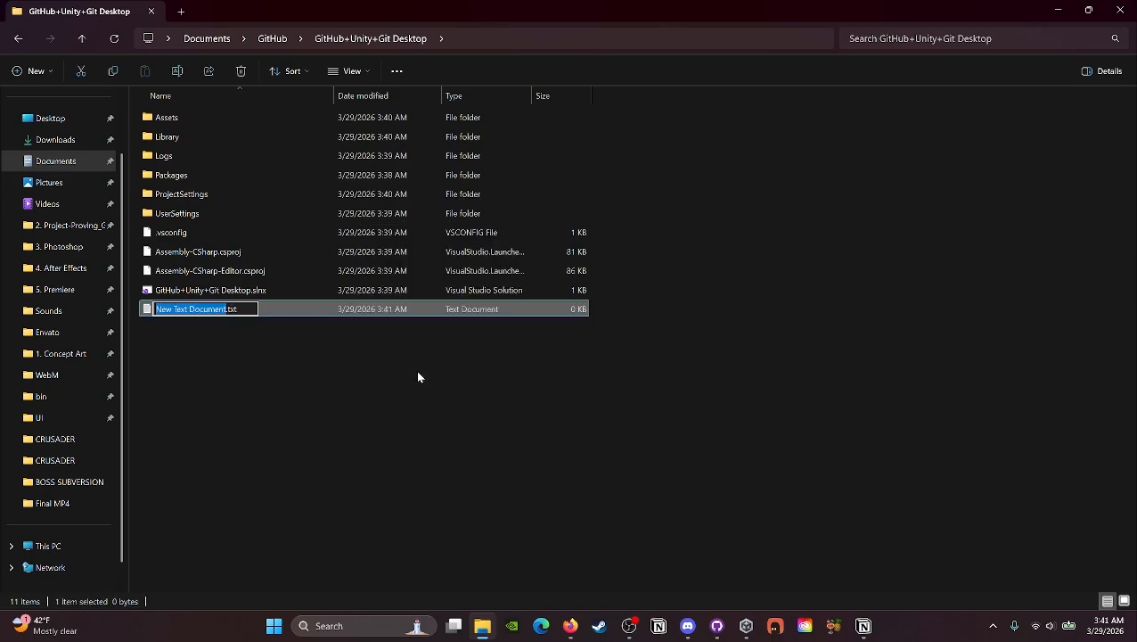
{"action": "type", "text": ".gitignore"}
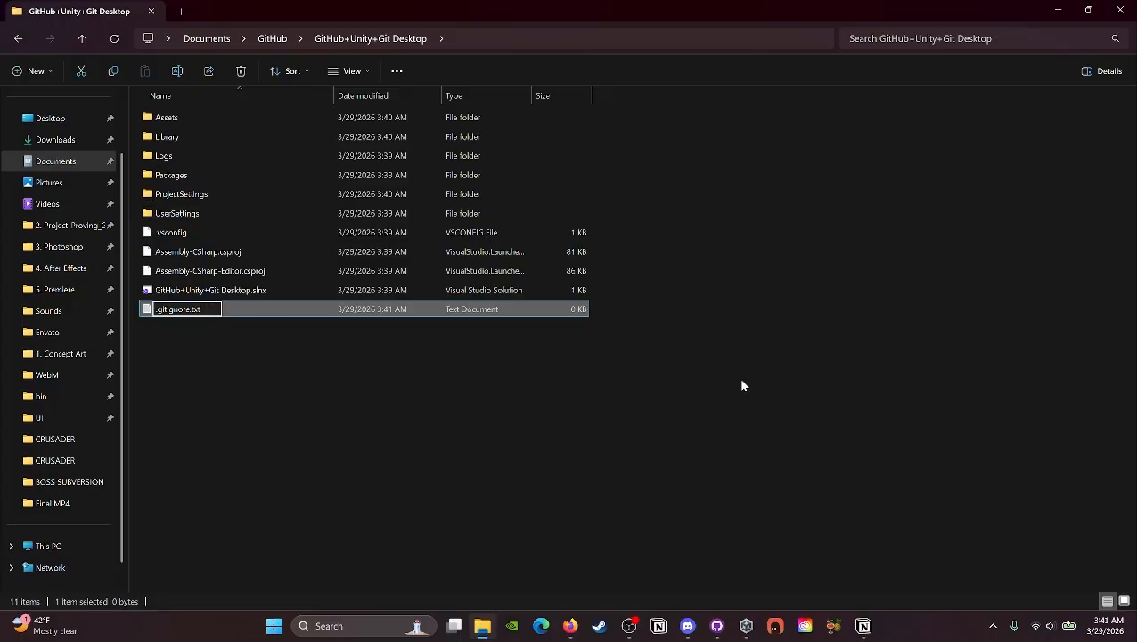
{"action": "key", "text": "BackSpace"}
{"action": "key", "text": "BackSpace"}
{"action": "key", "text": "BackSpace"}
{"action": "key", "text": "BackSpace"}
{"action": "key", "text": "Return"}
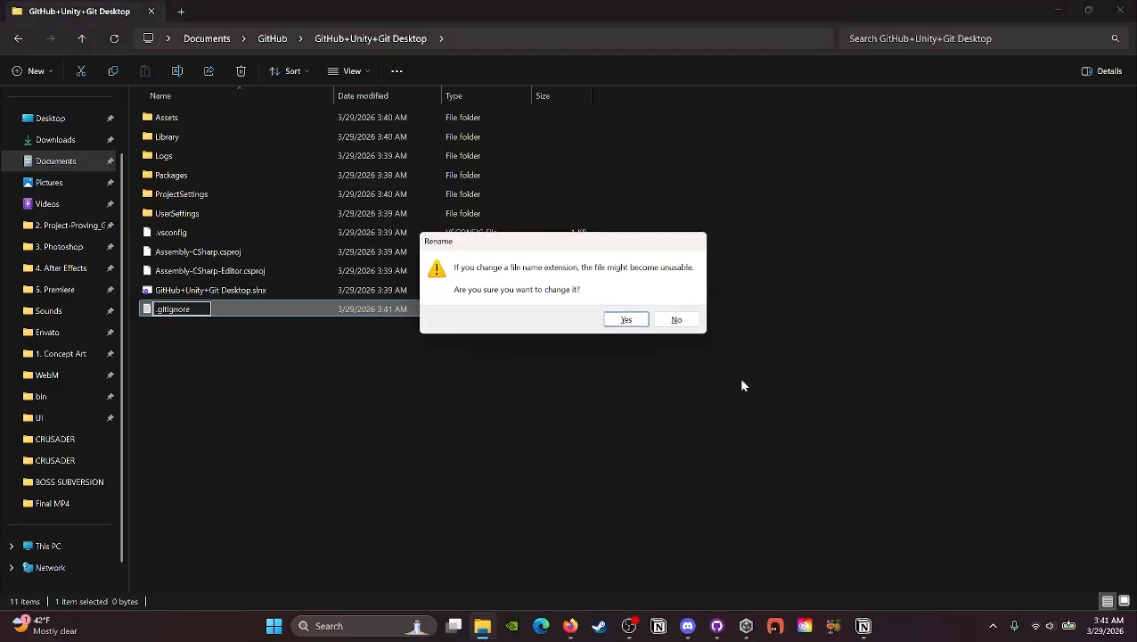
{"action": "left_click", "coordinate": [627, 320]}
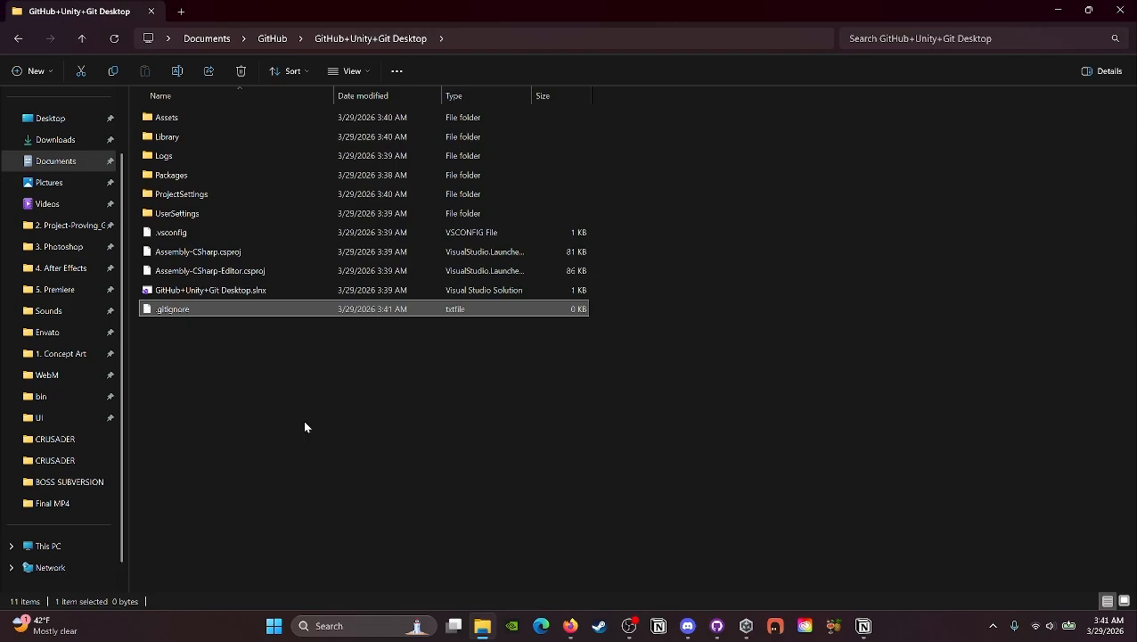
{"action": "left_click", "coordinate": [203, 343]}
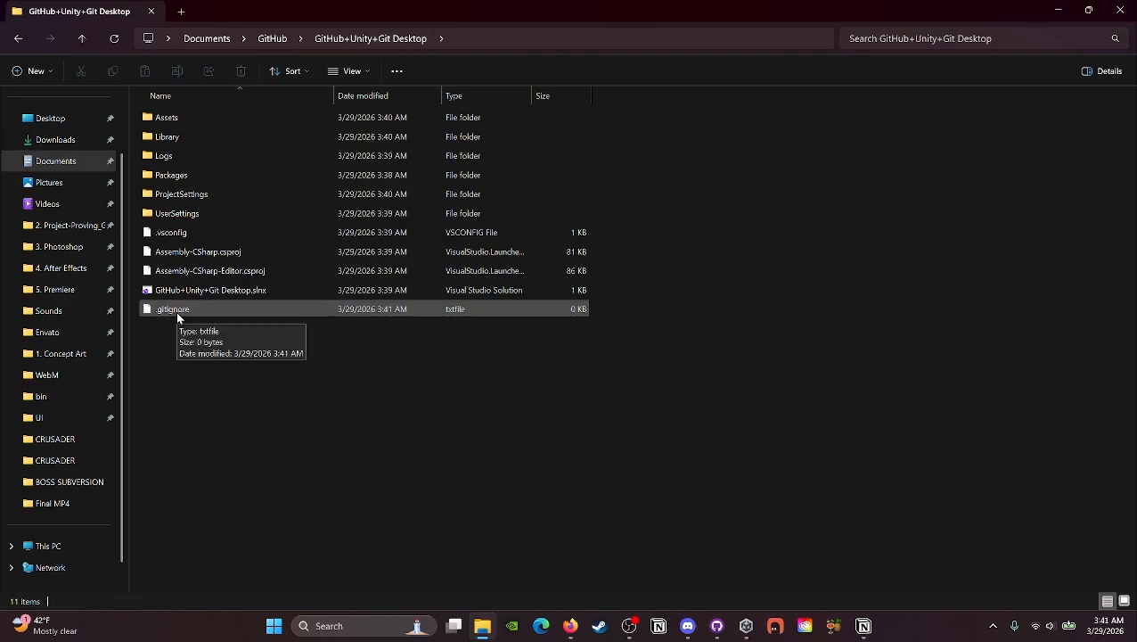
Open the .gitignore file in Notepad for this one time only
{"action": "double_click", "coordinate": [177, 312]}
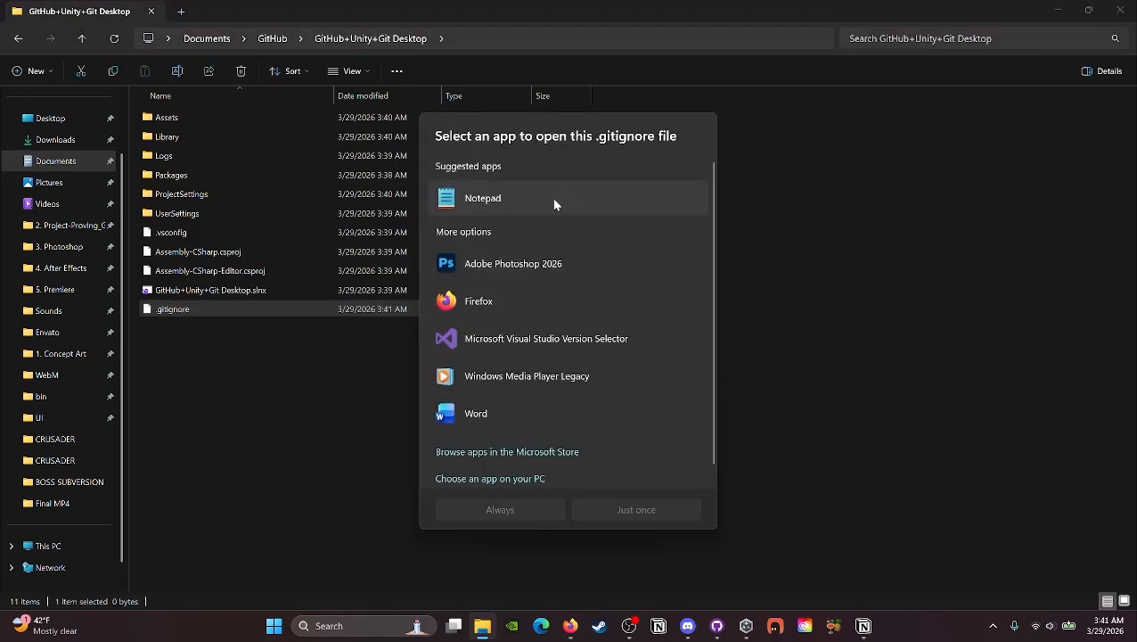
{"action": "left_click", "coordinate": [552, 200]}
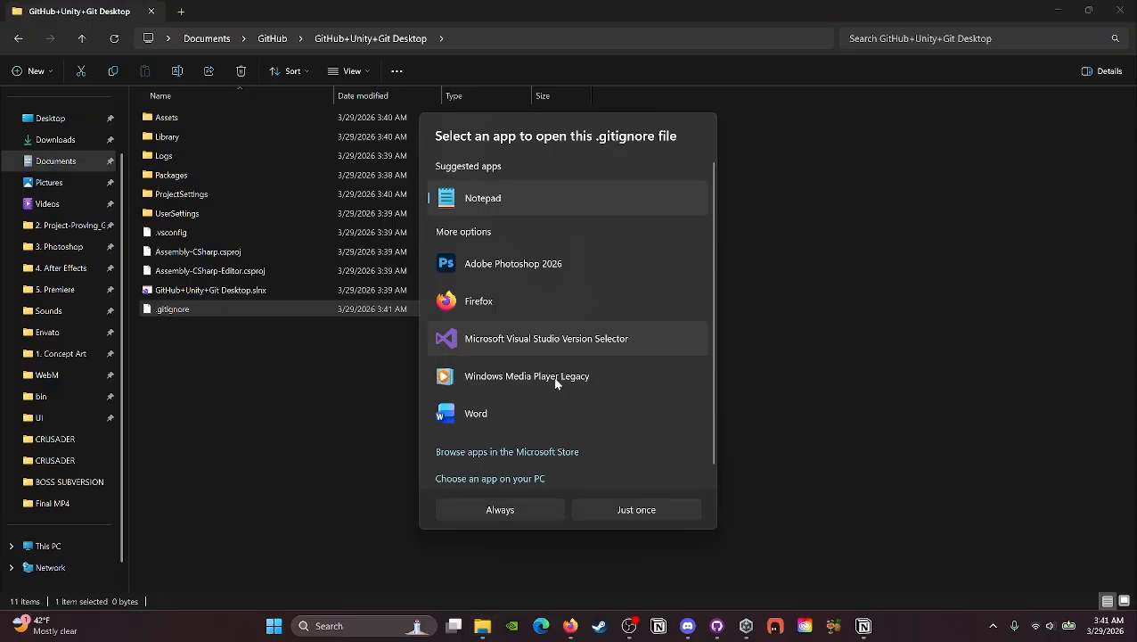
{"action": "left_click", "coordinate": [625, 512]}
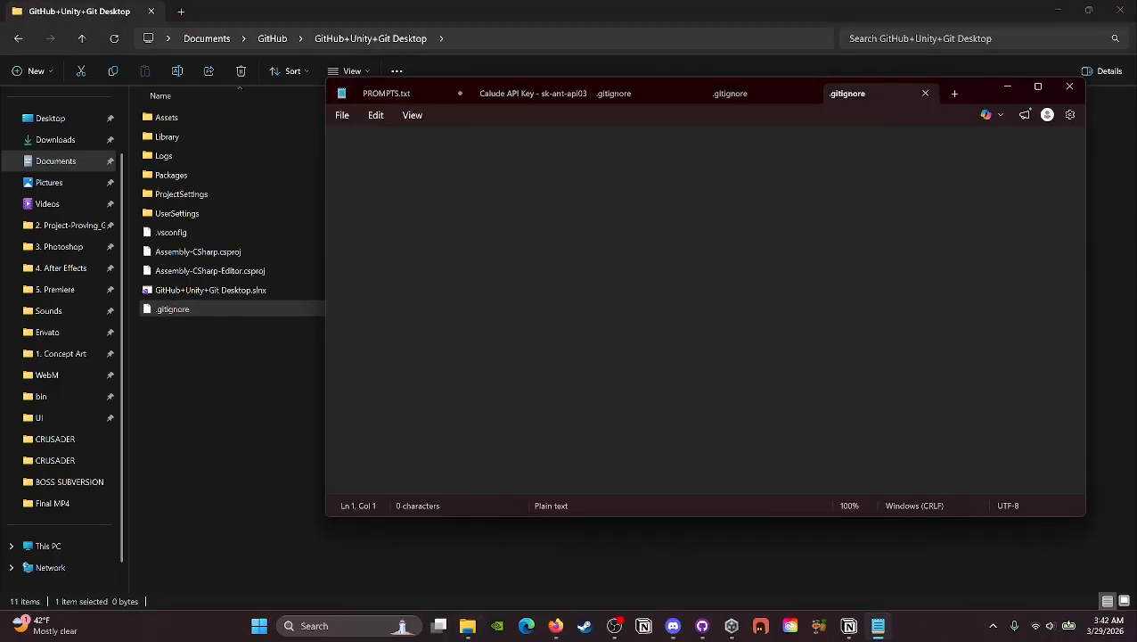
Enter [Ll]ibrary/, [Tt]emp/, [Oo]bj/, [Bb]uild/, [Bb]uilds/, [Ll]ogs/, UserSettings/ and MemoryCaptures/ on separate lines in .gitignore, save it and close Notepad
{"action": "key", "text": "alt+Tab"}
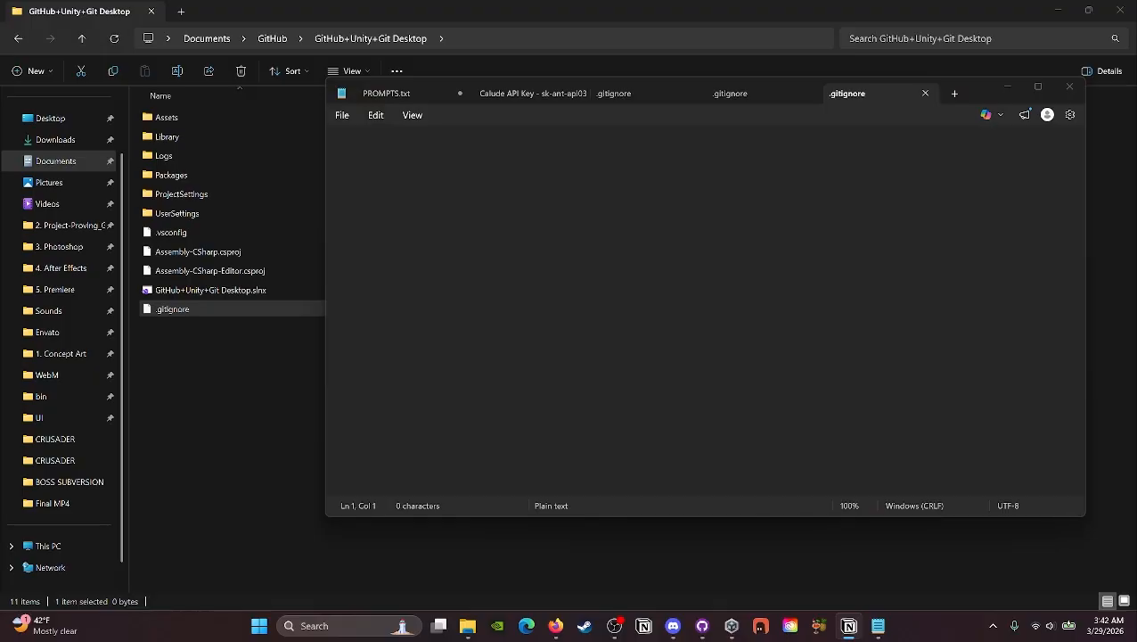
{"action": "left_click", "coordinate": [622, 289]}
{"action": "type", "text": "[Ll]ibrary/ [Tt]emp/ [Oo]bj/ [Bb]uild/ [Bb]uilds/ [Ll]ogs/ UserSettings/ MemoryCaptures/"}
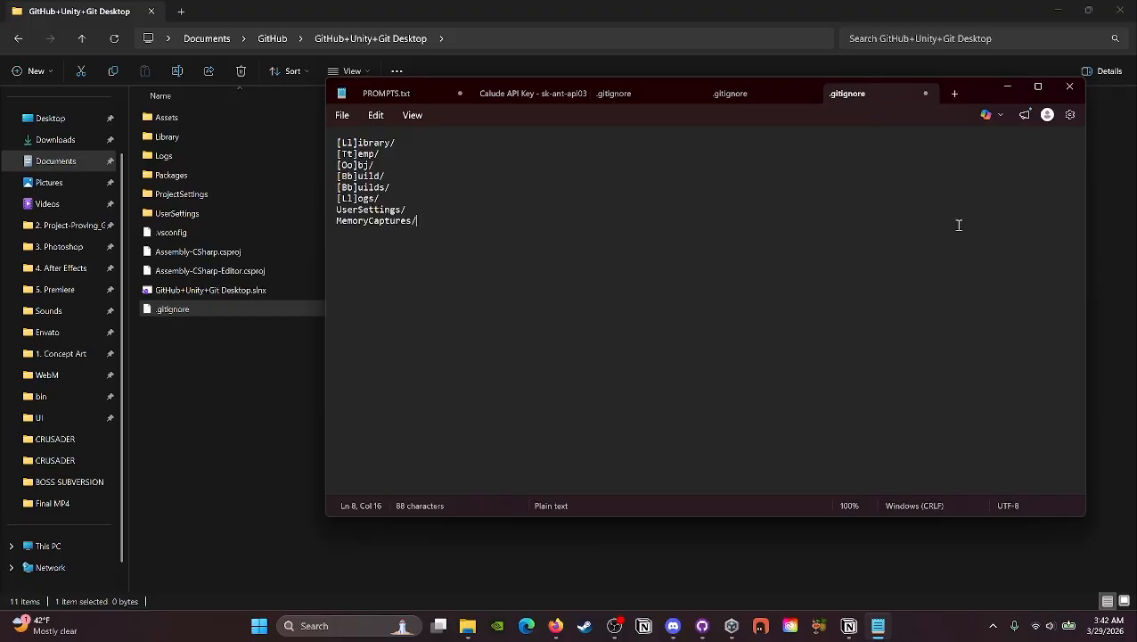
{"action": "left_click", "coordinate": [342, 116]}
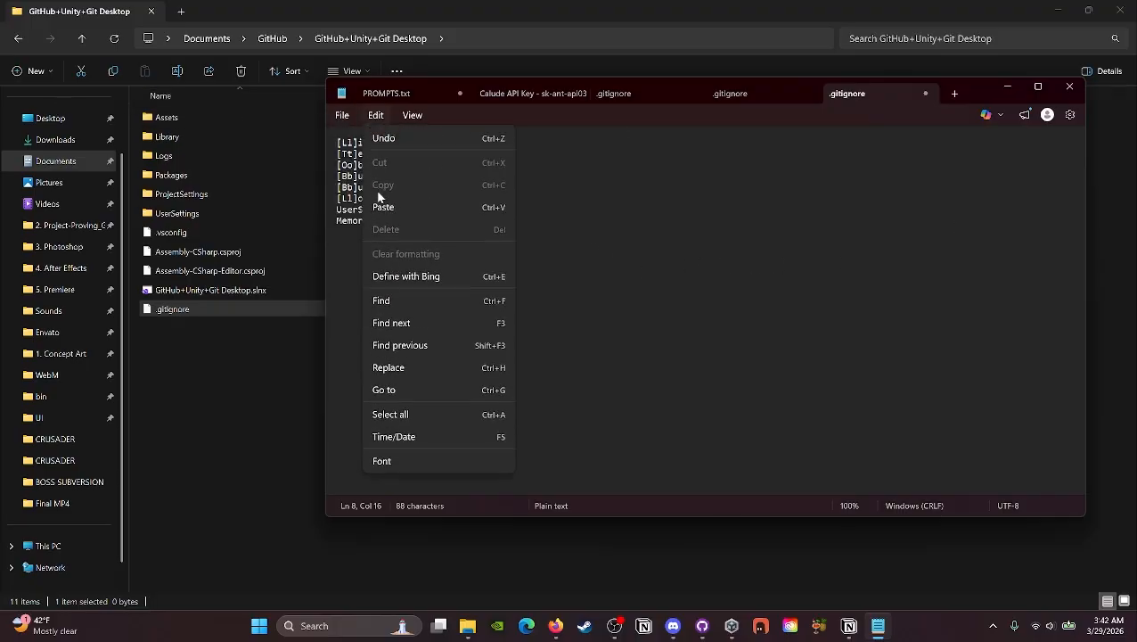
{"action": "left_click", "coordinate": [355, 250]}
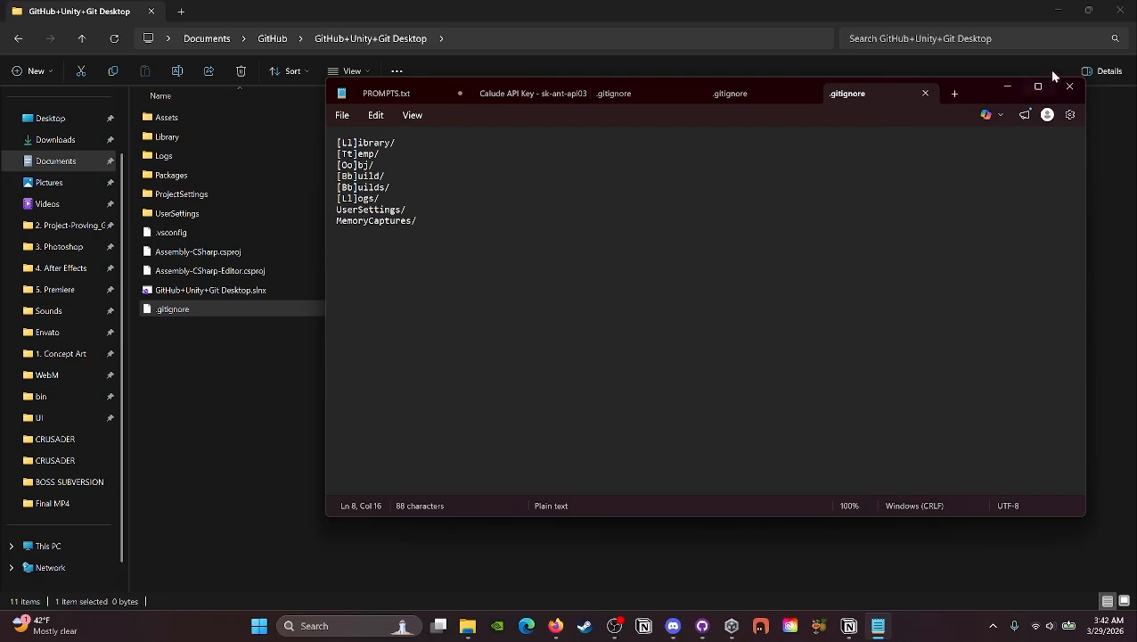
{"action": "left_click", "coordinate": [1071, 86]}
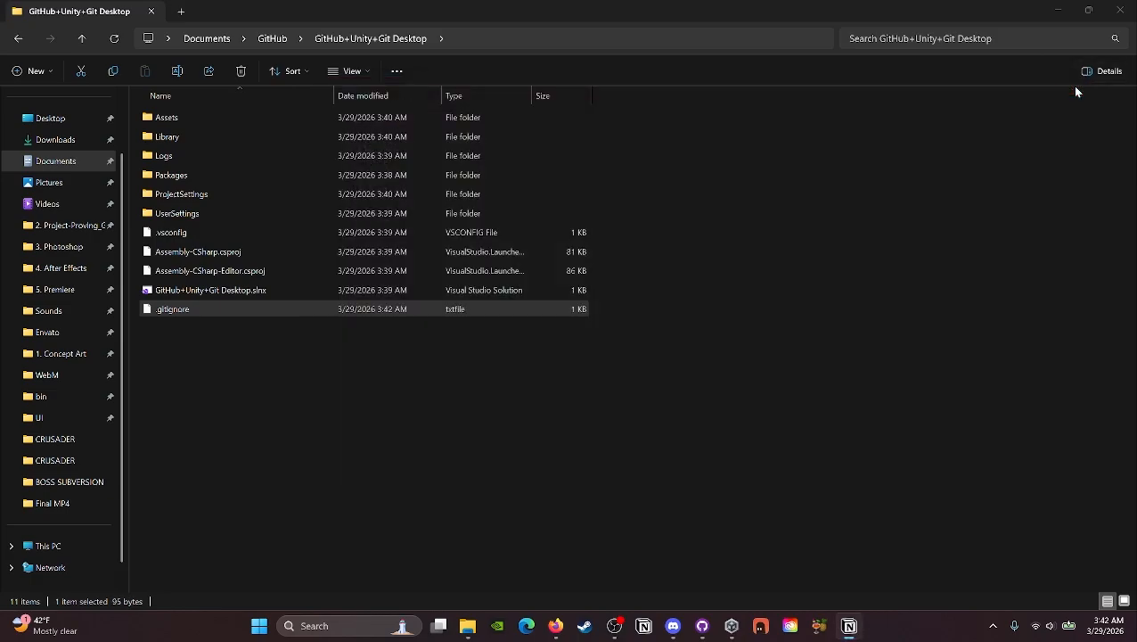
Switch to GitHub Desktop and try to add the Documents\GitHub\GitHub+Unity+Git Desktop folder as a local repository
{"action": "key", "text": "alt+Tab"}
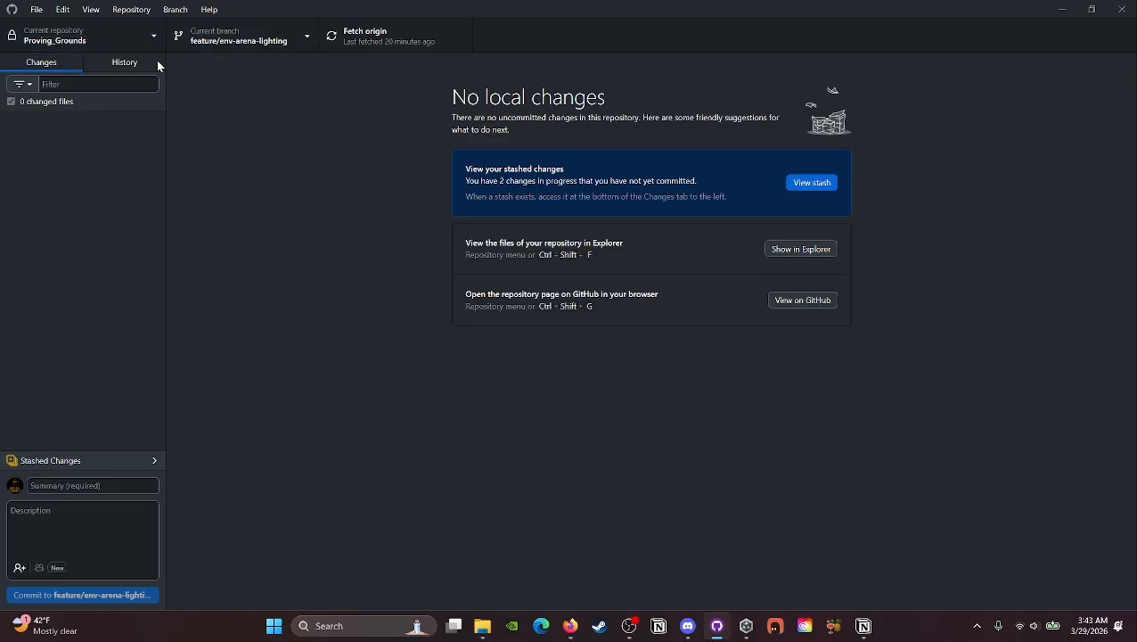
{"action": "left_click", "coordinate": [36, 10]}
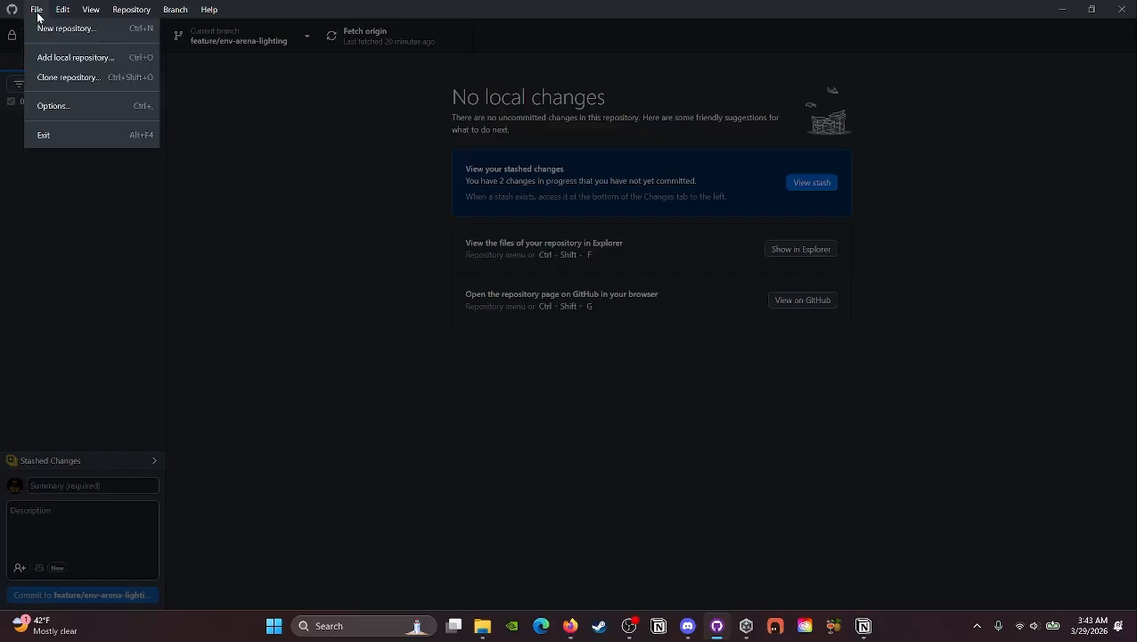
{"action": "left_click", "coordinate": [75, 57]}
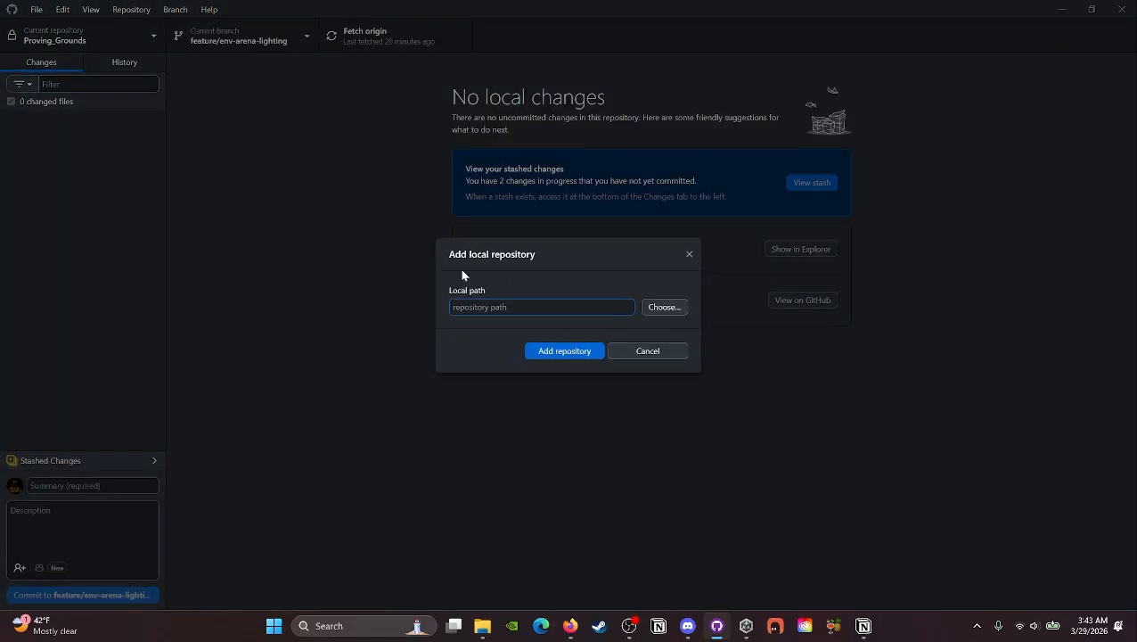
{"action": "left_click", "coordinate": [666, 308]}
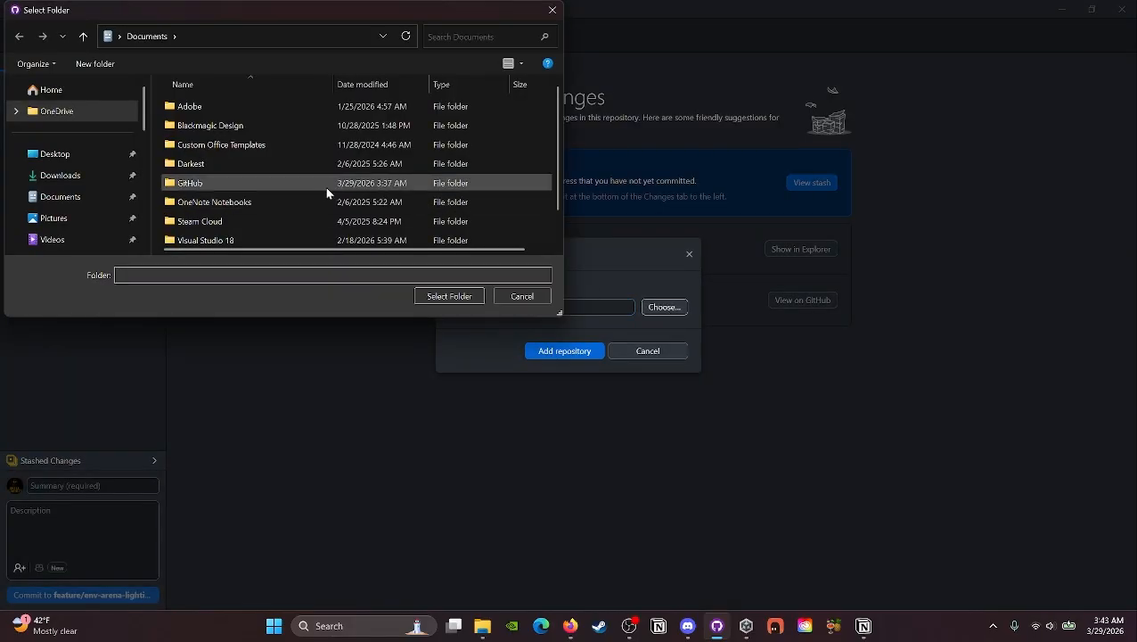
{"action": "left_click", "coordinate": [76, 197]}
{"action": "double_click", "coordinate": [218, 184]}
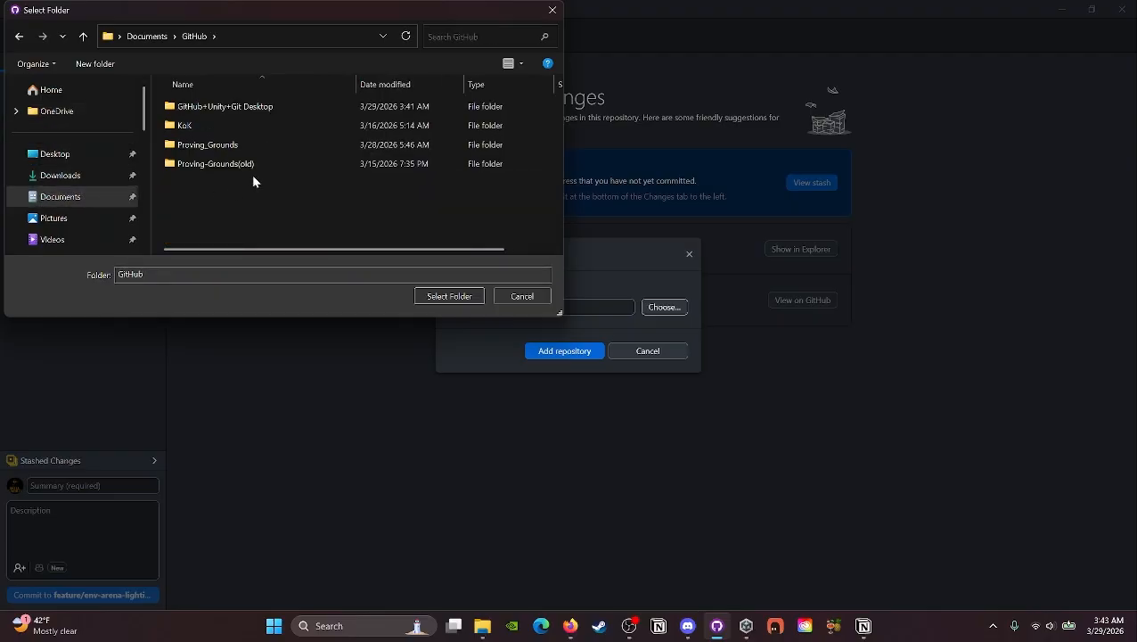
{"action": "left_click", "coordinate": [251, 110]}
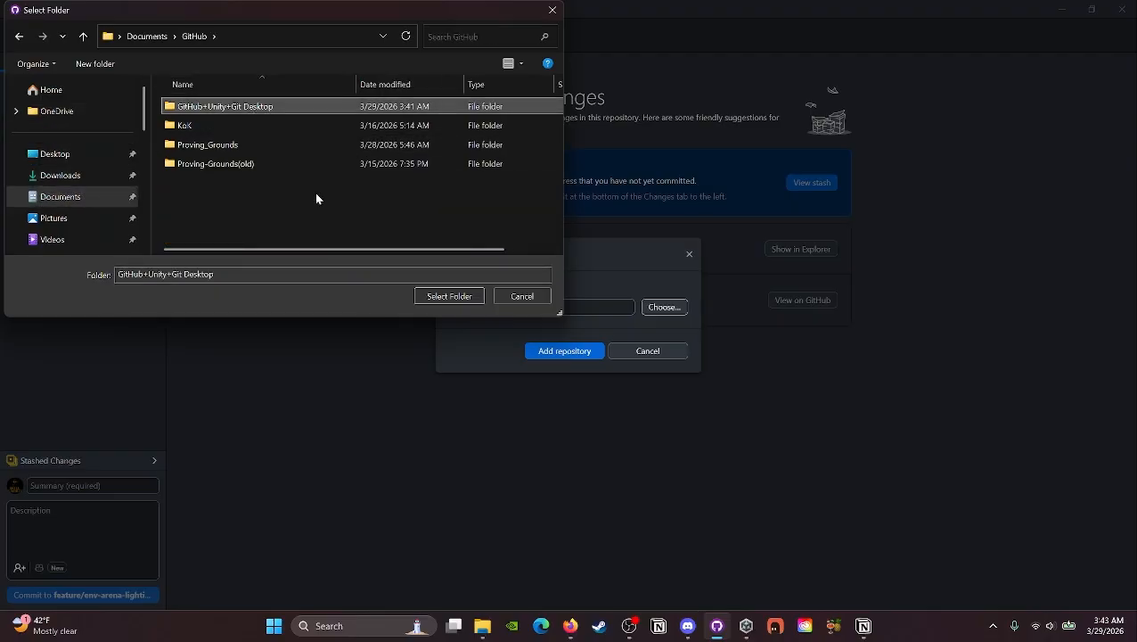
{"action": "left_click", "coordinate": [450, 297]}
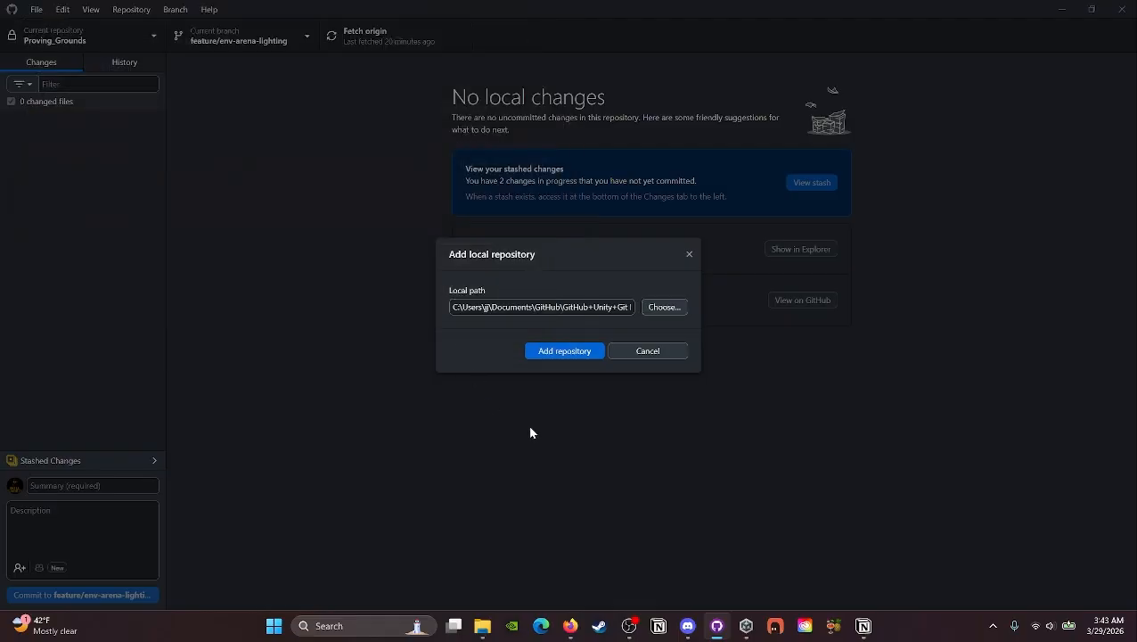
{"action": "left_click", "coordinate": [572, 353]}
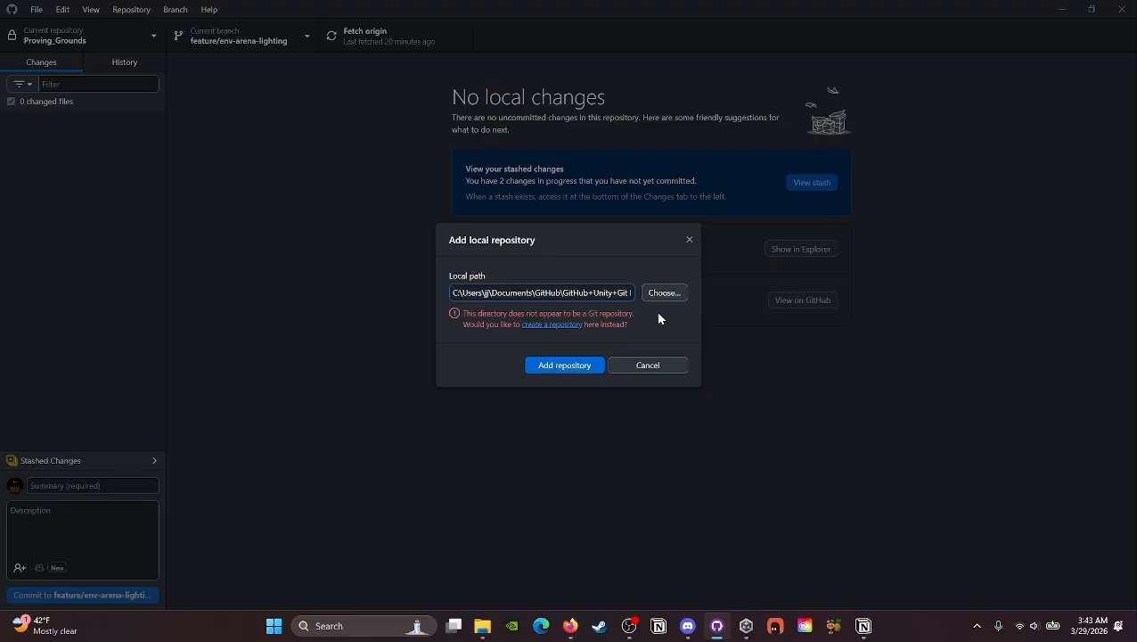
Create a repository in the GitHub+Unity+Git Desktop folder with the description Souls-Like/Megaman and publish it to GitHub.com, keeping the code private
{"action": "left_click", "coordinate": [555, 324]}
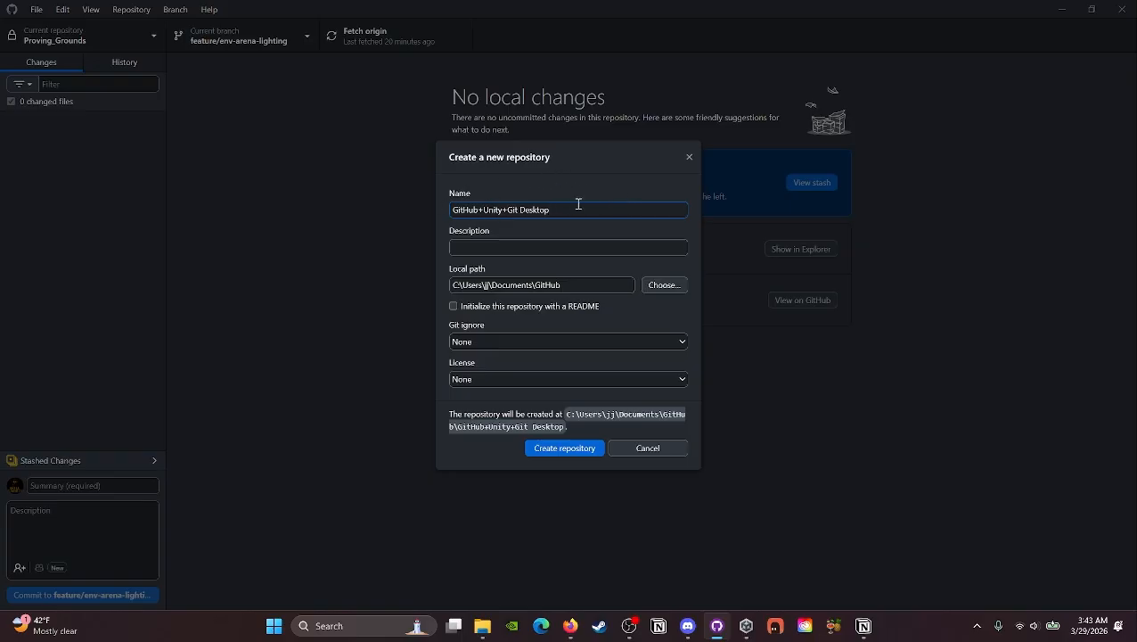
{"action": "left_click", "coordinate": [490, 246]}
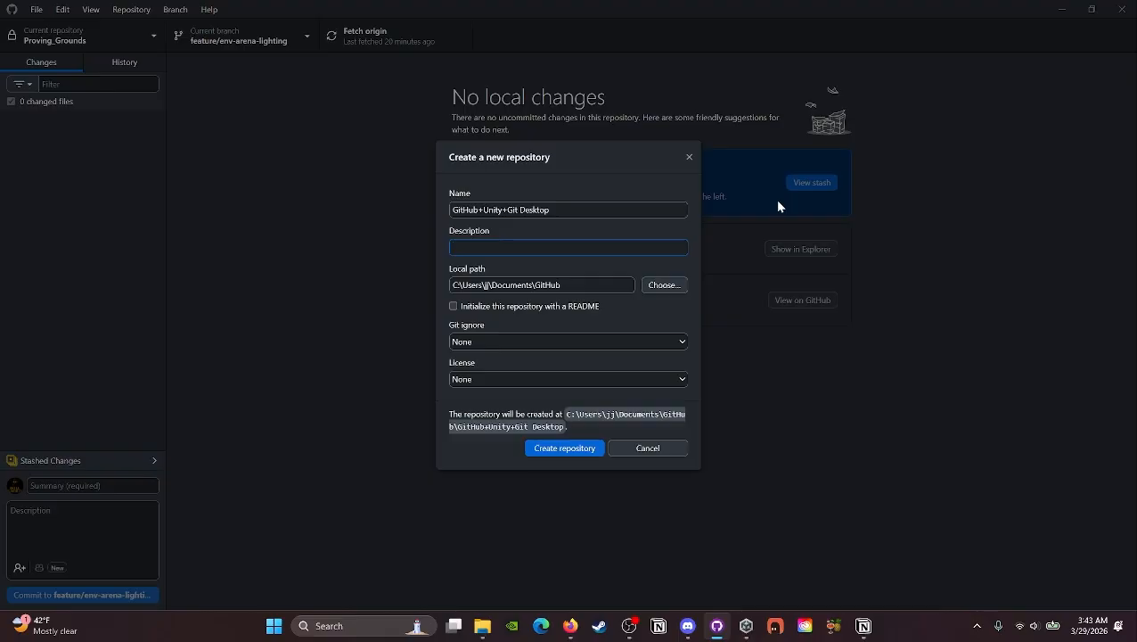
{"action": "type", "text": "Souls-Like/Megaman"}
{"action": "left_click", "coordinate": [567, 448]}
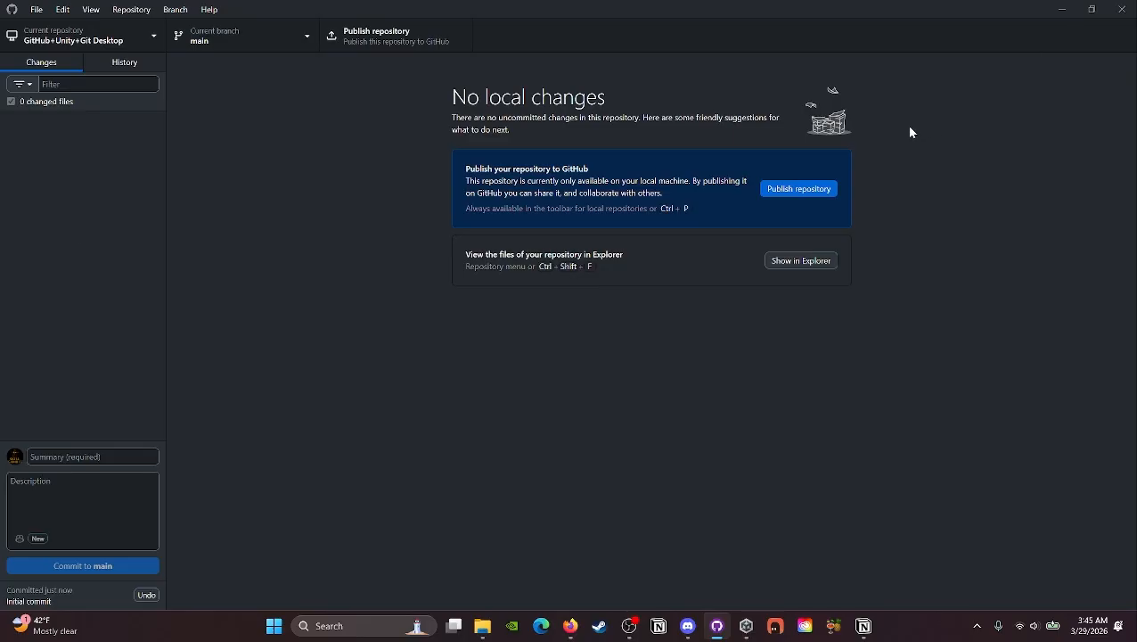
{"action": "left_click", "coordinate": [804, 192]}
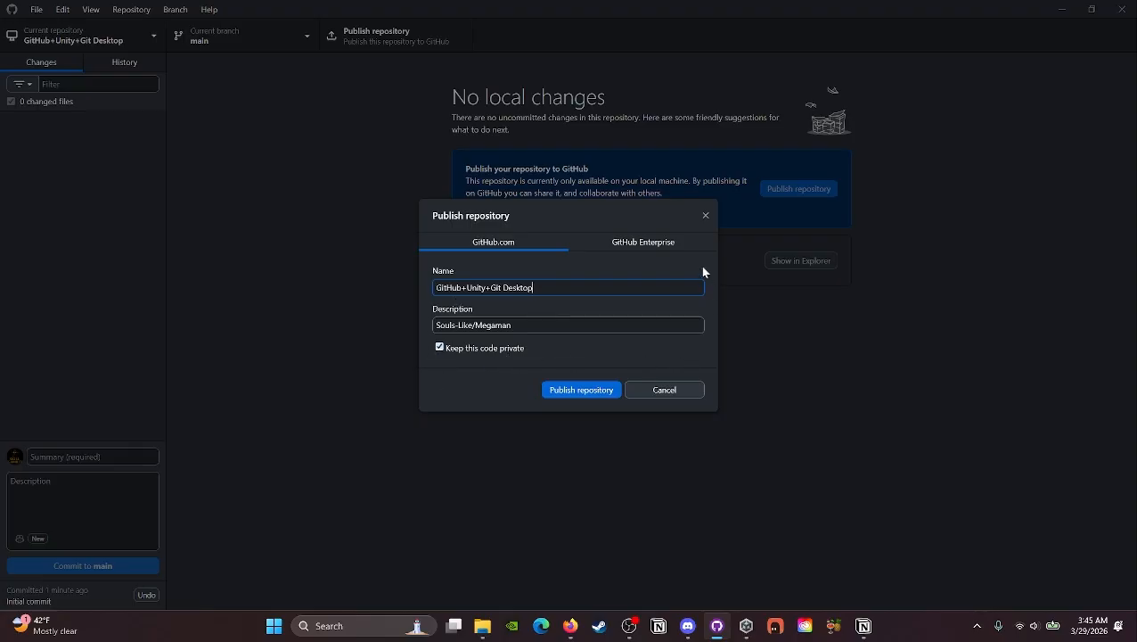
{"action": "left_click", "coordinate": [582, 390]}
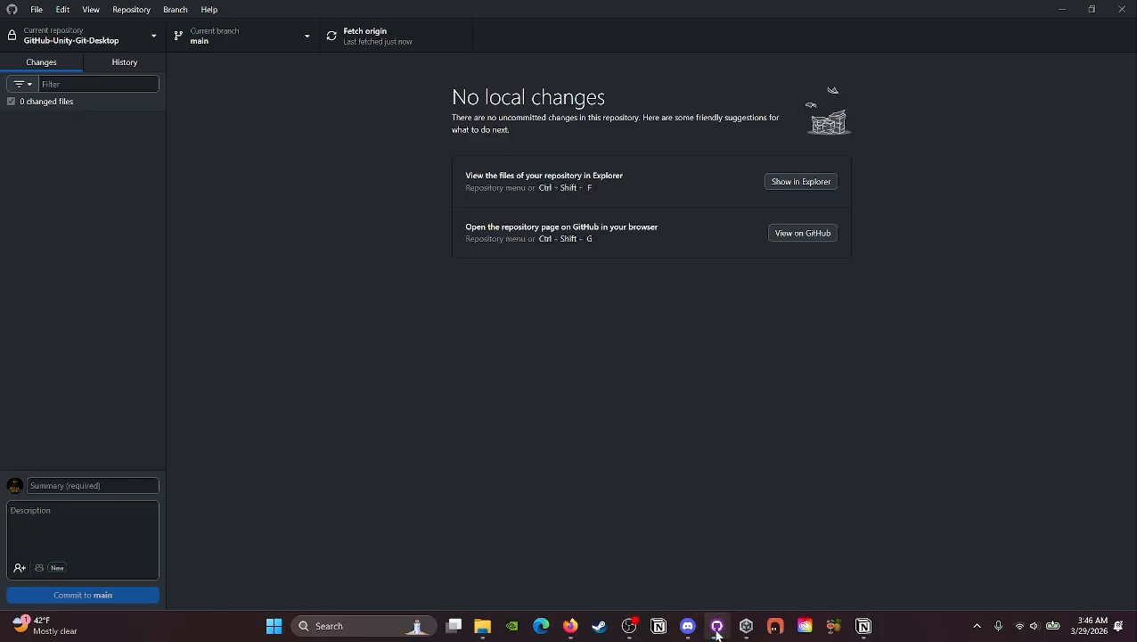
Check the new repository's branch list and its entry in the repository list, leaving both unchanged
{"action": "mouse_move", "coordinate": [717, 633]}
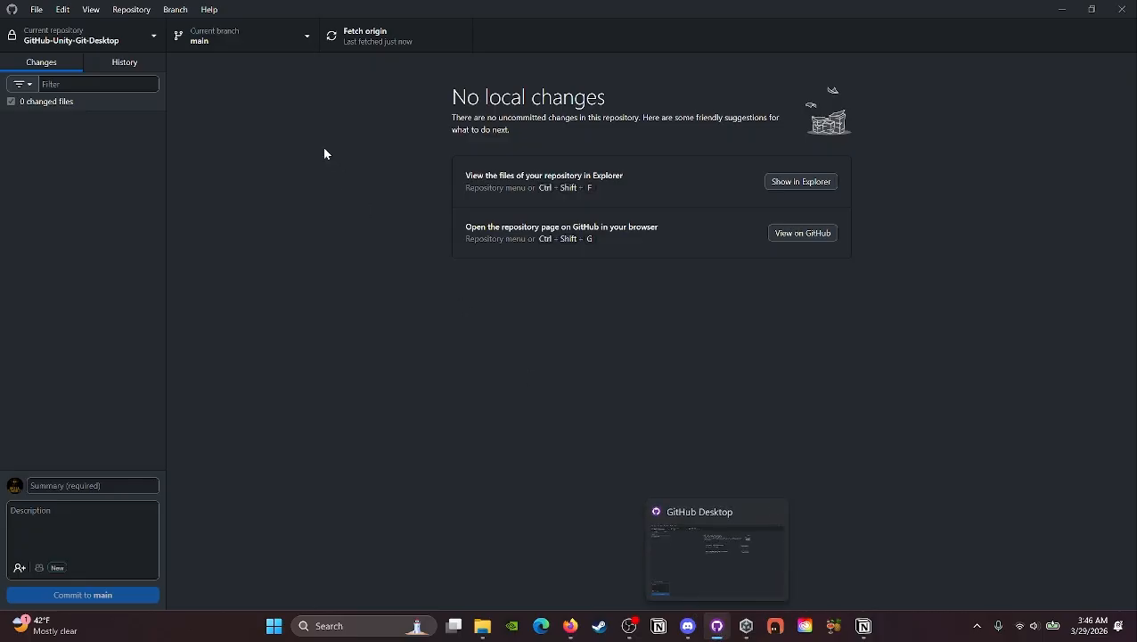
{"action": "left_click", "coordinate": [278, 40]}
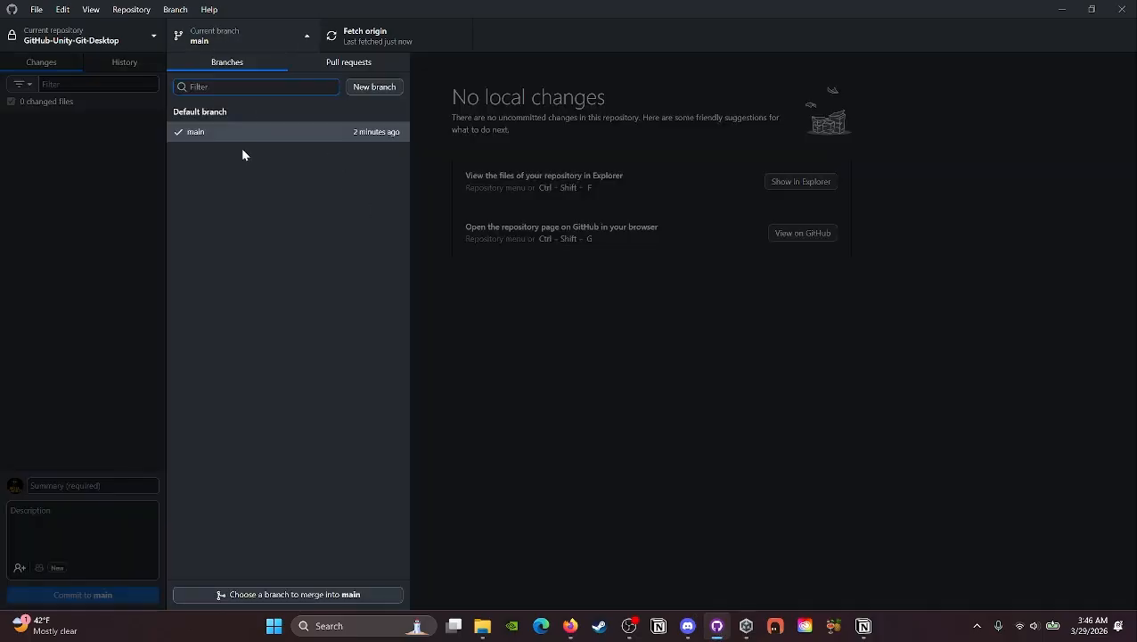
{"action": "left_click", "coordinate": [552, 350]}
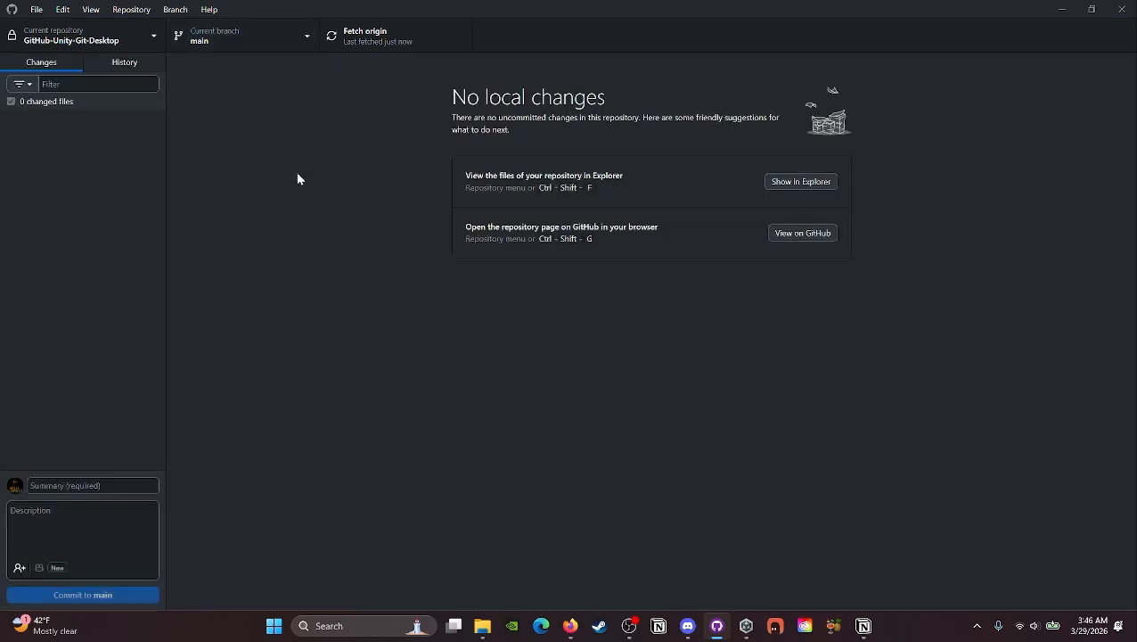
{"action": "left_click", "coordinate": [146, 38]}
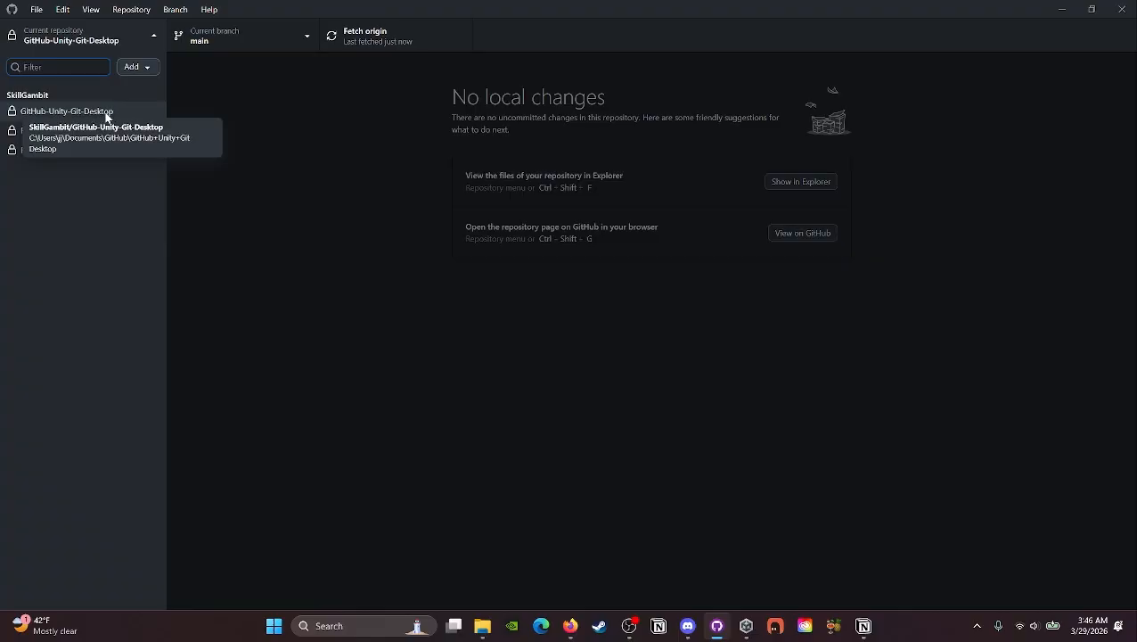
{"action": "left_click", "coordinate": [151, 33]}
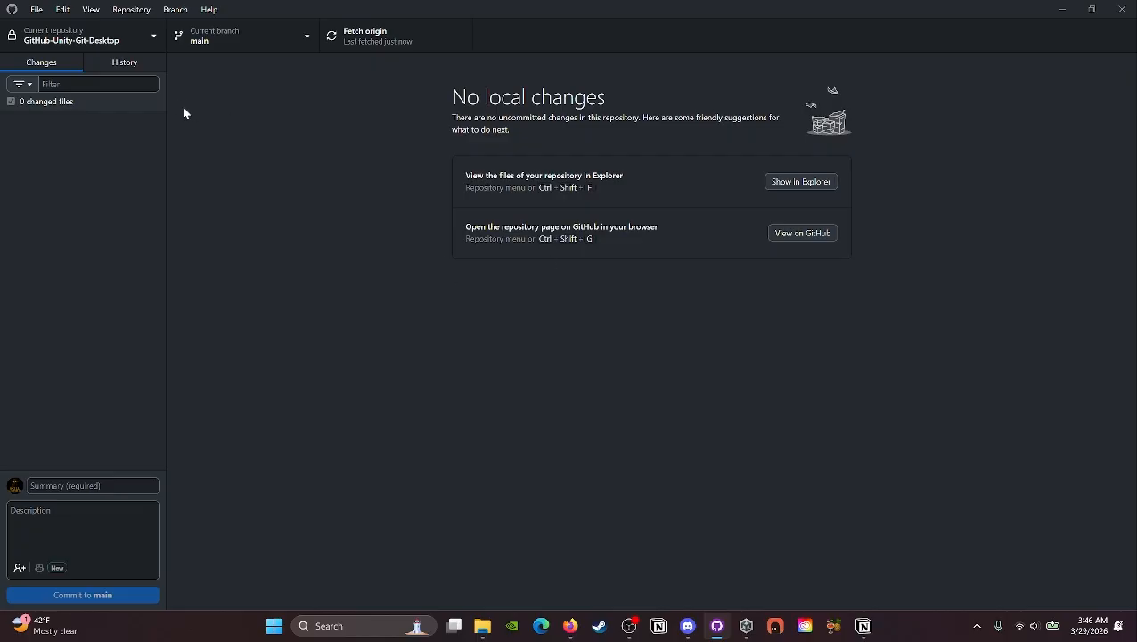
Switch to Firefox, close the GitHub Desktop download page, refresh the GitHub dashboard and look through the GitHub-Unity-Git-Desktop repository's files
{"action": "mouse_move", "coordinate": [575, 633]}
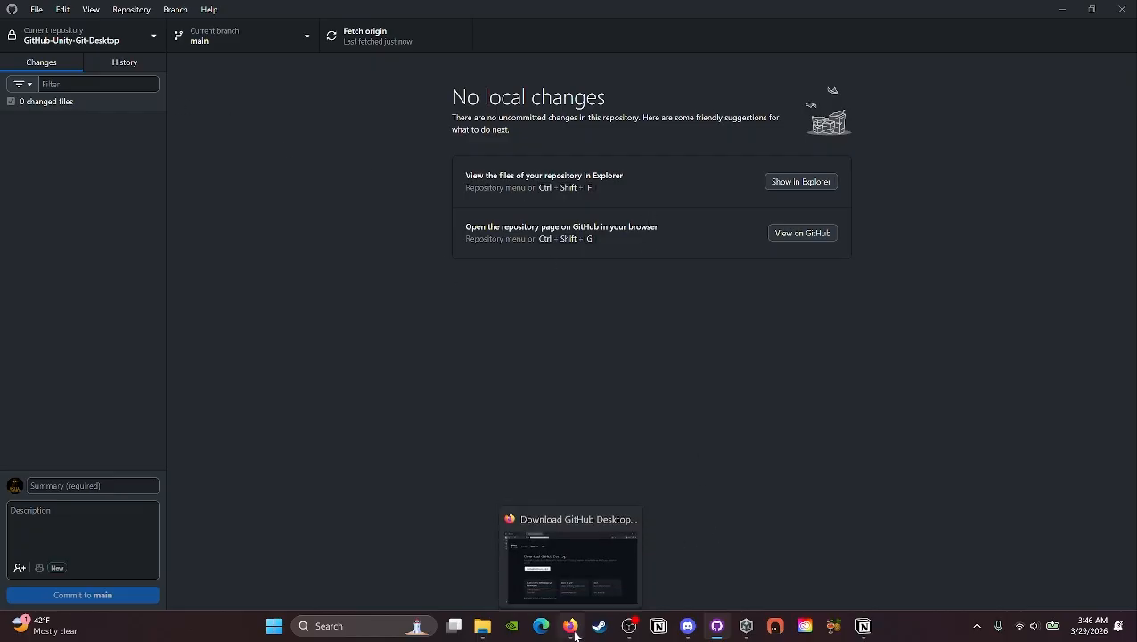
{"action": "left_click", "coordinate": [575, 633]}
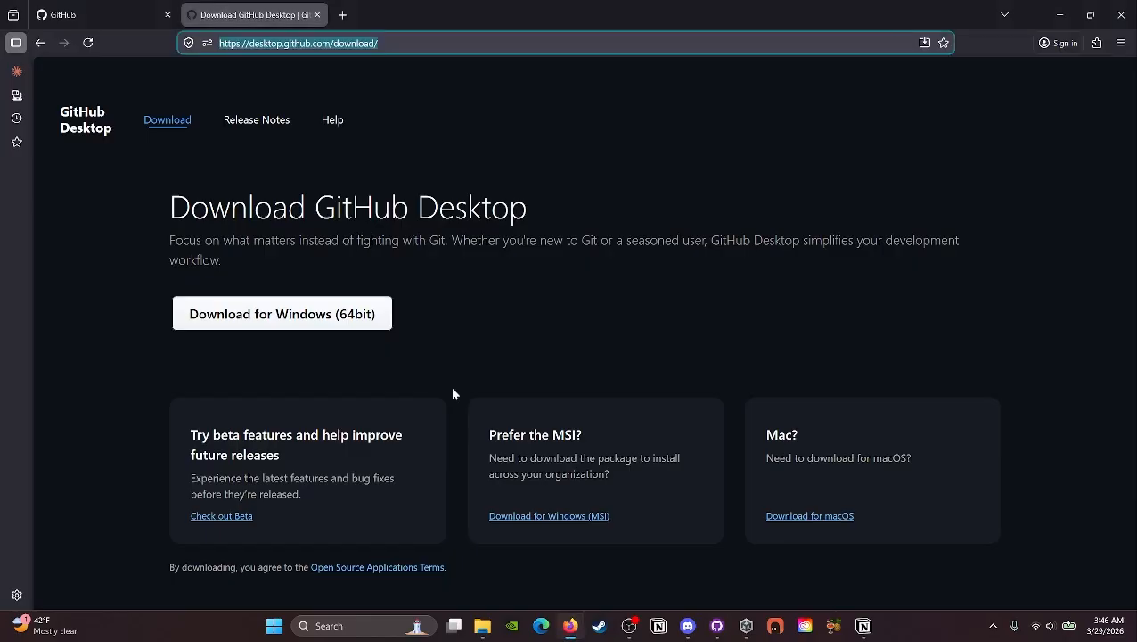
{"action": "left_click", "coordinate": [317, 15]}
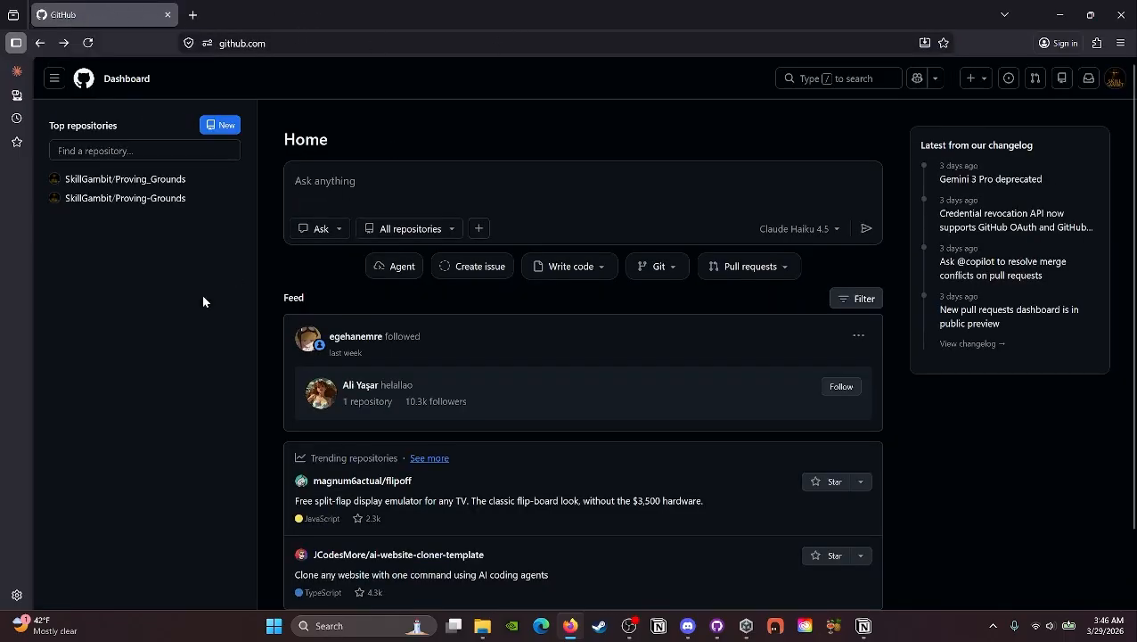
{"action": "left_click", "coordinate": [87, 43]}
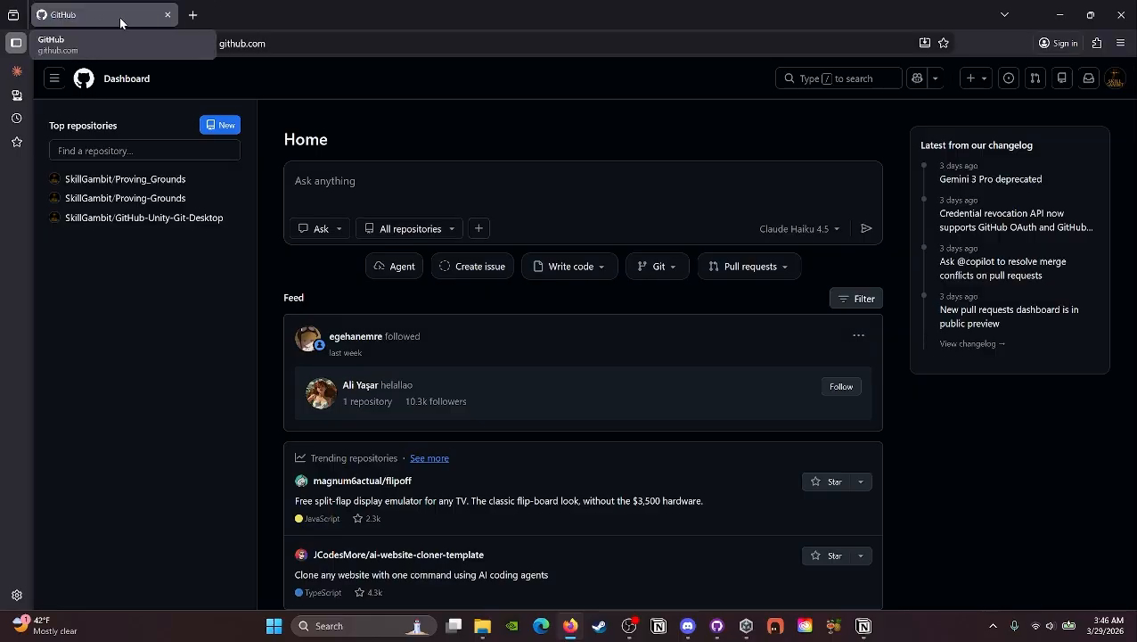
{"action": "mouse_move", "coordinate": [132, 225]}
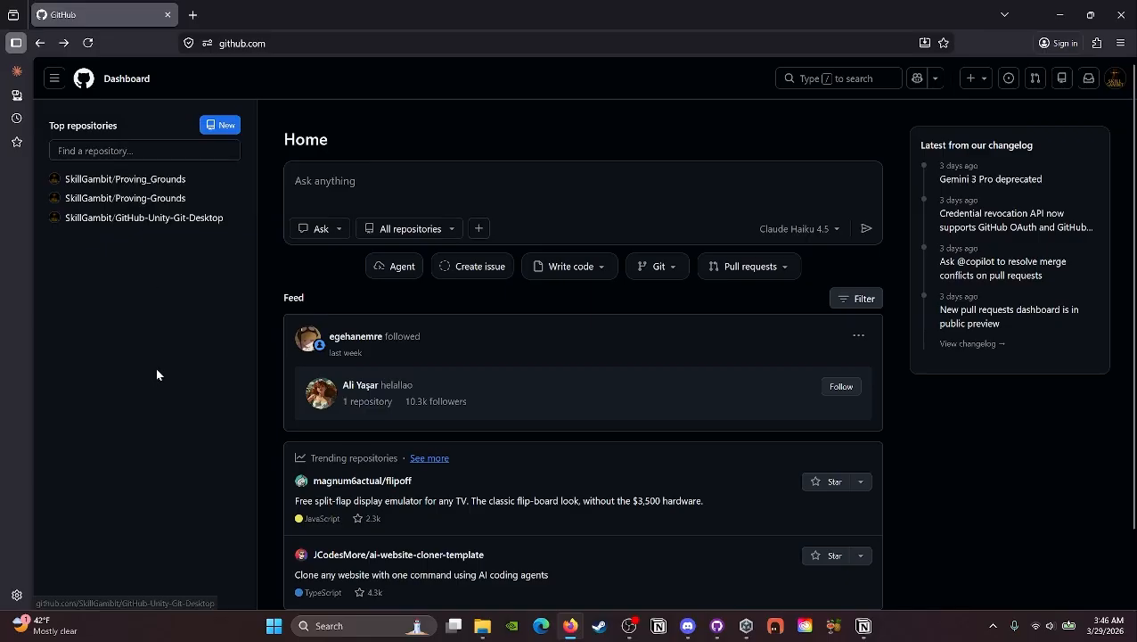
{"action": "left_click", "coordinate": [125, 223]}
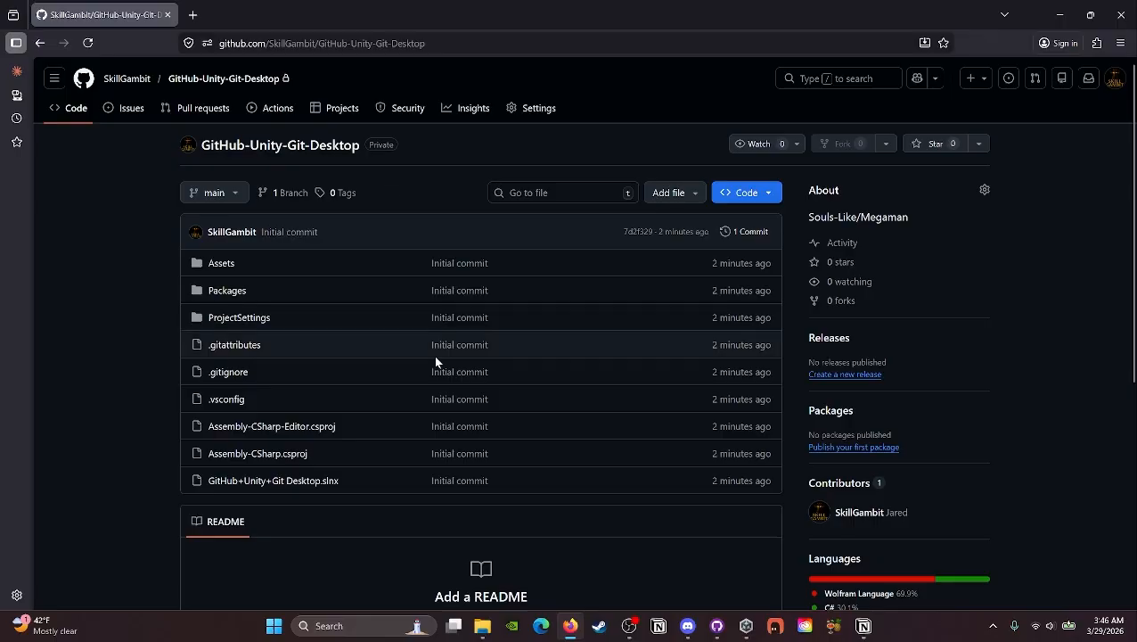
{"action": "scroll", "coordinate": [354, 241], "scroll_direction": "down", "scroll_amount": 3}
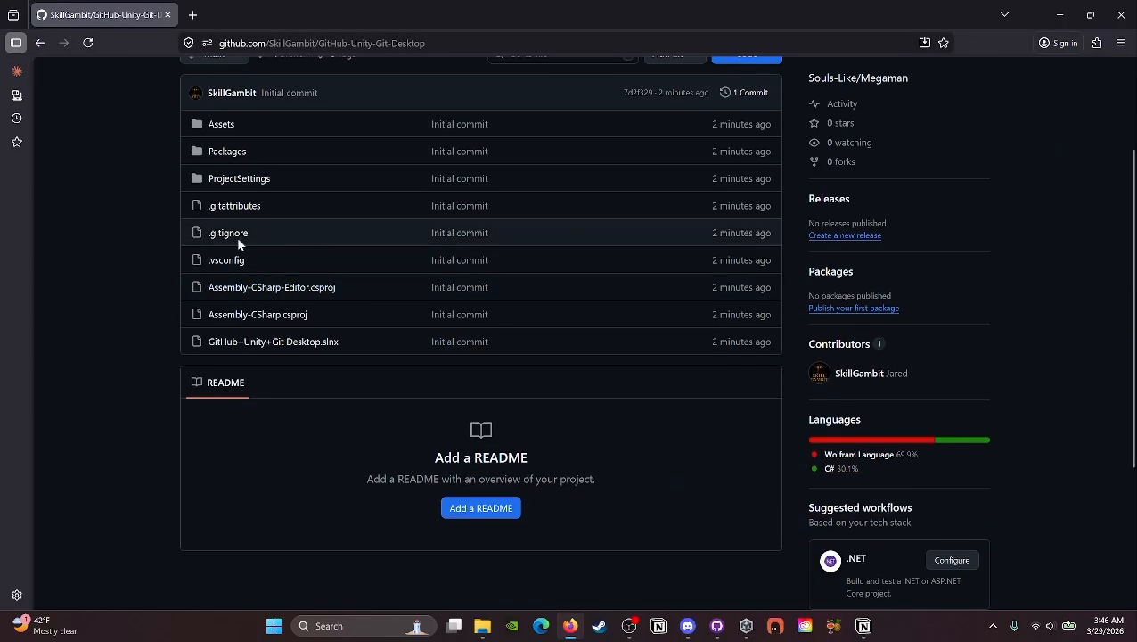
{"action": "scroll", "coordinate": [254, 284], "scroll_direction": "up", "scroll_amount": 3}
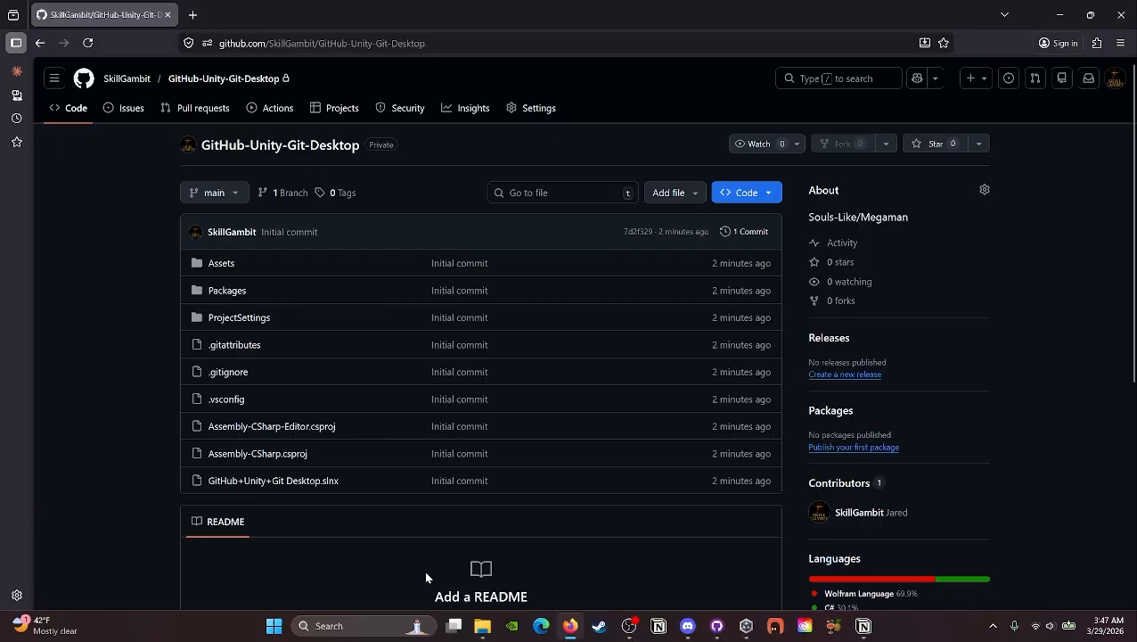
Compare the contents of the local GitHub+Unity+Git Desktop folder in File Explorer with the repository's file list on GitHub
{"action": "left_click", "coordinate": [482, 625]}
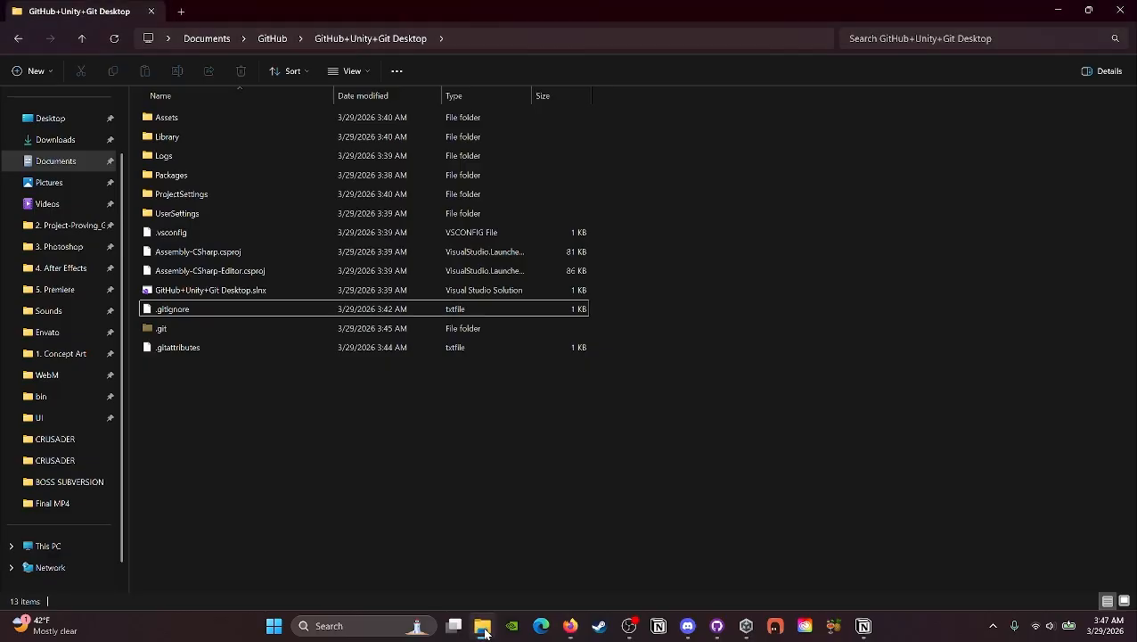
{"action": "left_click", "coordinate": [76, 36]}
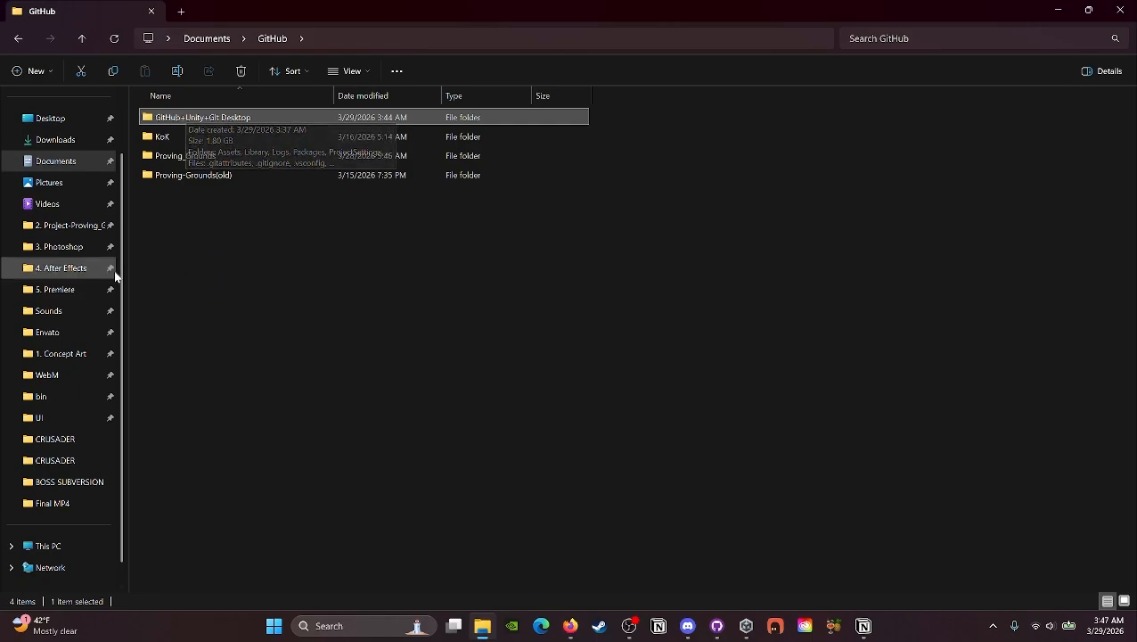
{"action": "double_click", "coordinate": [196, 119]}
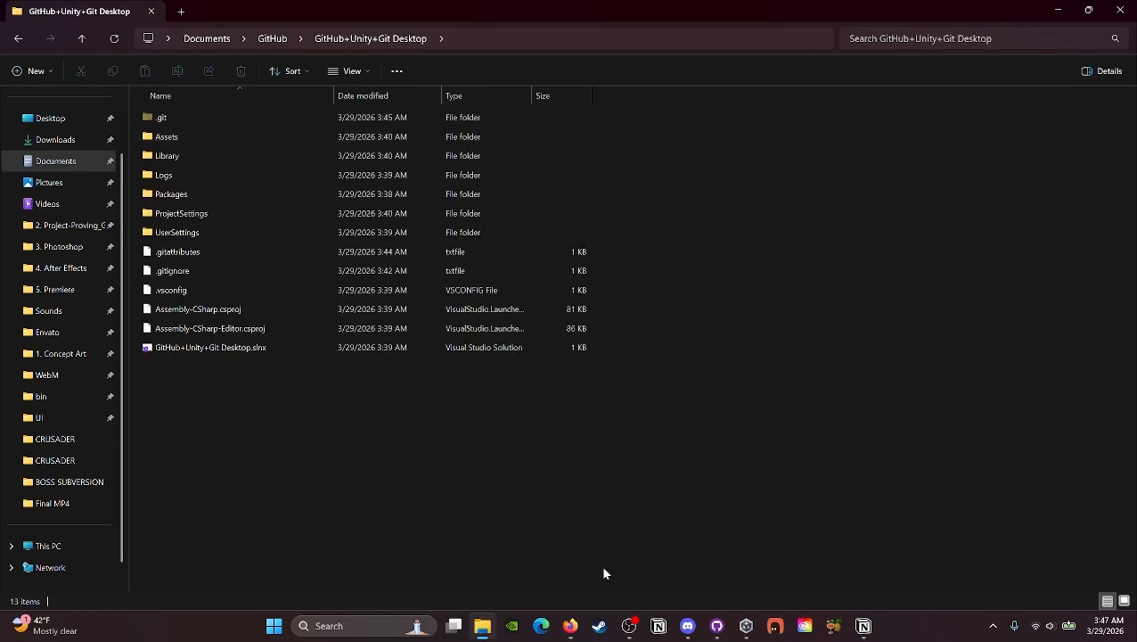
{"action": "left_click", "coordinate": [570, 625]}
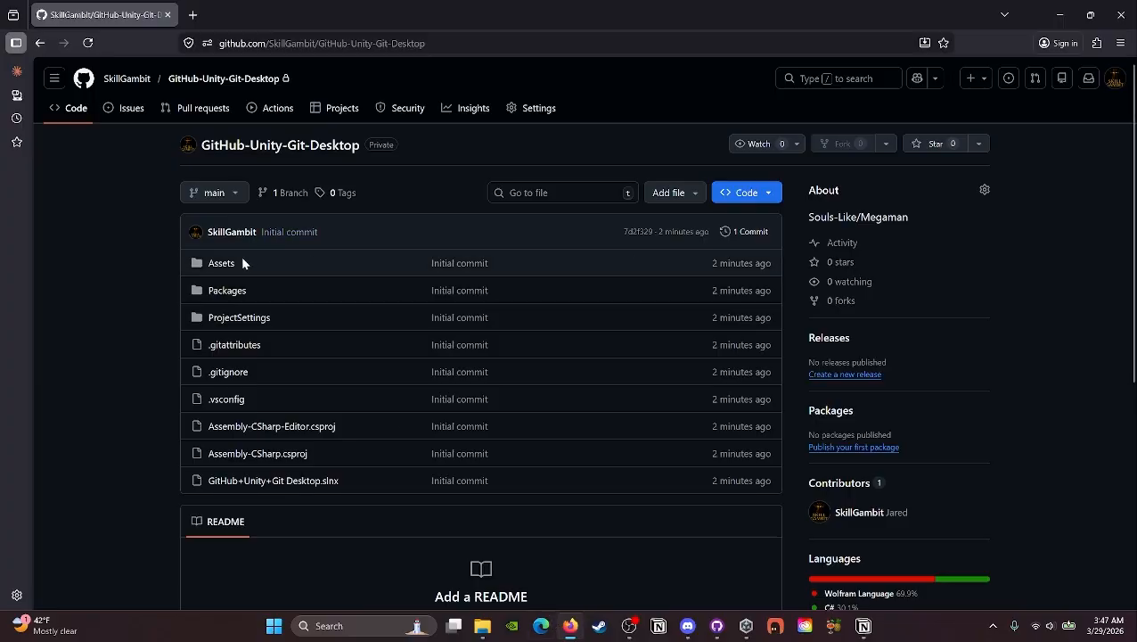
{"action": "scroll", "coordinate": [540, 383], "scroll_direction": "down", "scroll_amount": 3}
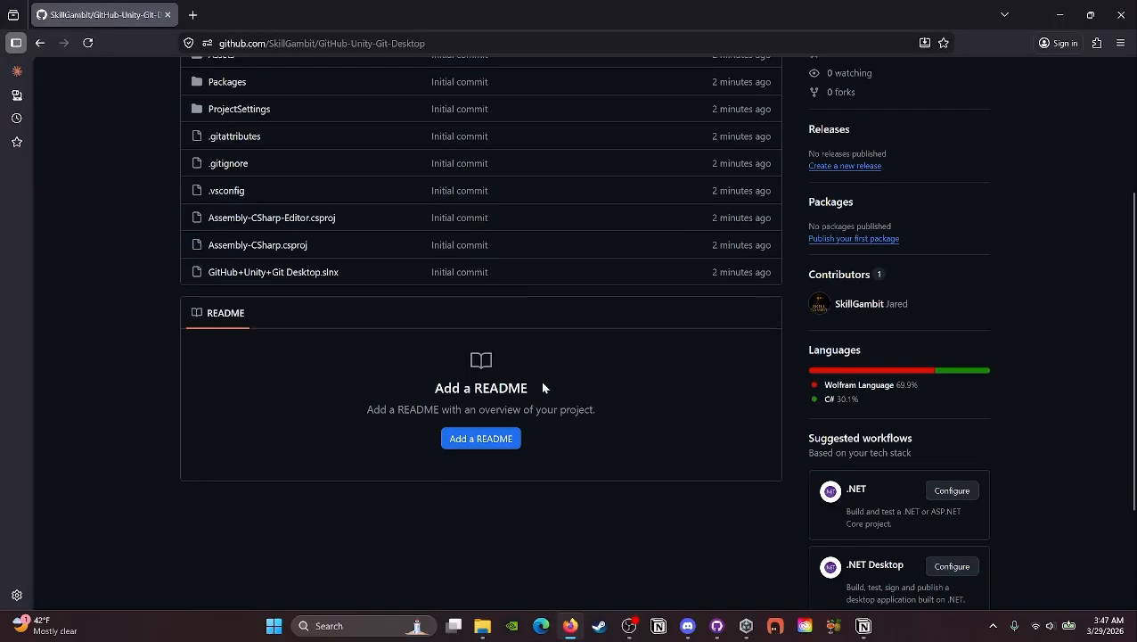
{"action": "scroll", "coordinate": [542, 376], "scroll_direction": "up", "scroll_amount": 3}
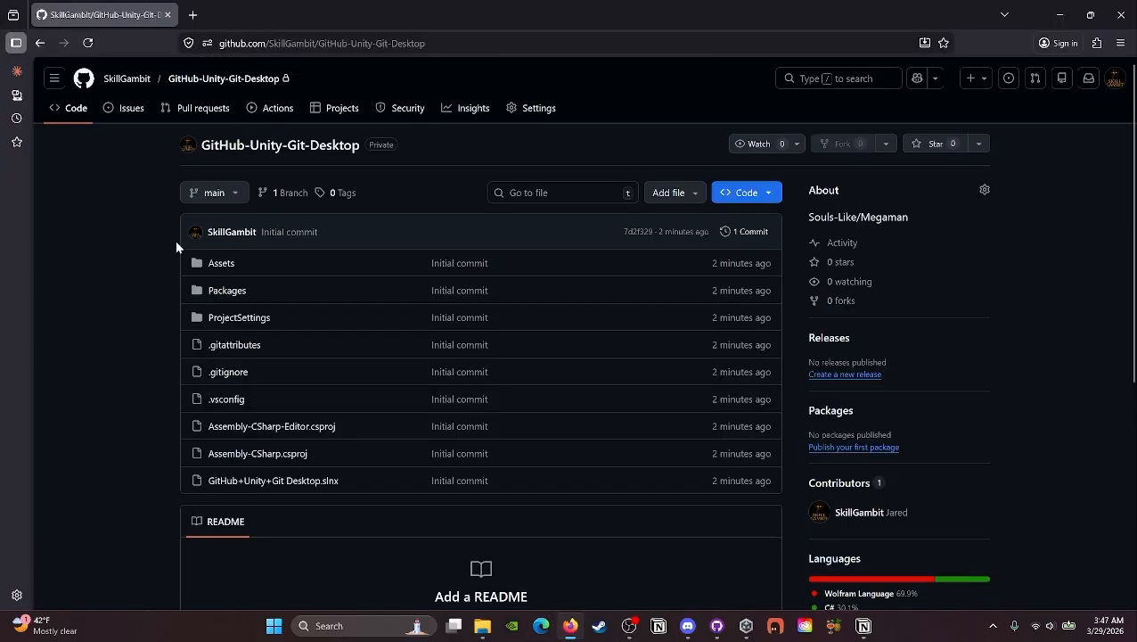
Switch back to GitHub Desktop and check the current branch of the GitHub-Unity-Git-Desktop repository
{"action": "left_click", "coordinate": [716, 625]}
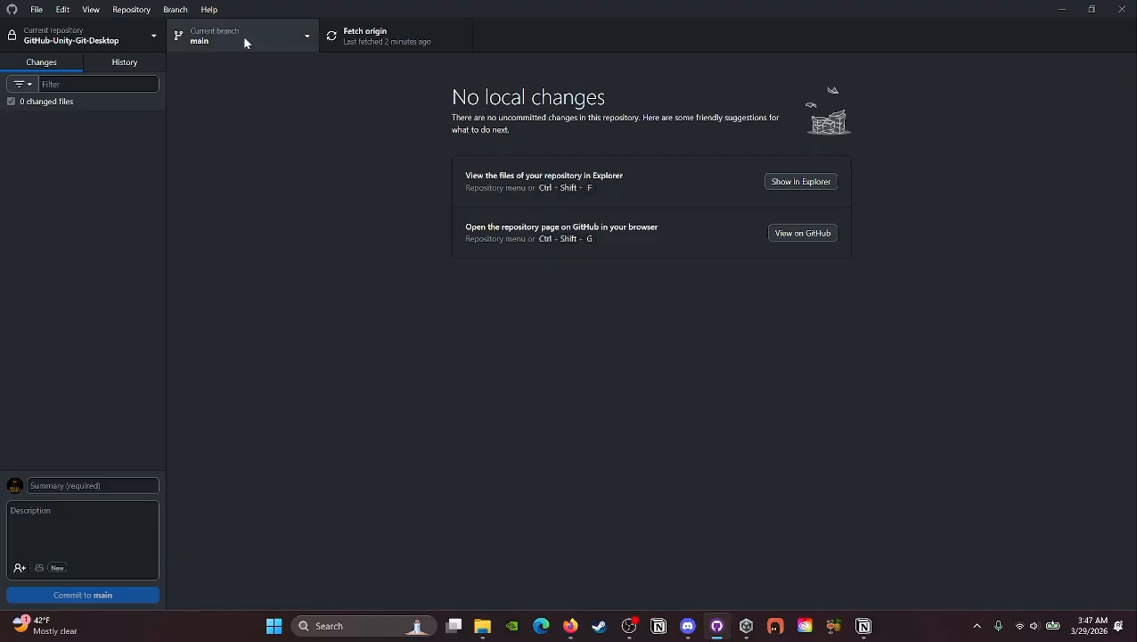
{"action": "left_click", "coordinate": [283, 40]}
{"action": "left_click", "coordinate": [289, 36]}
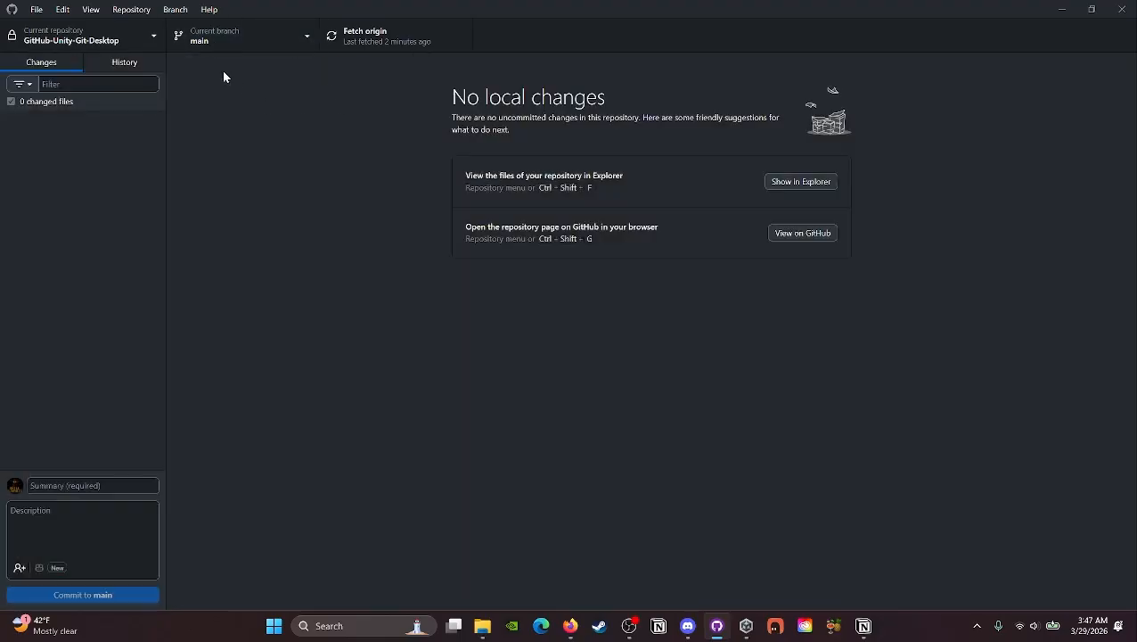